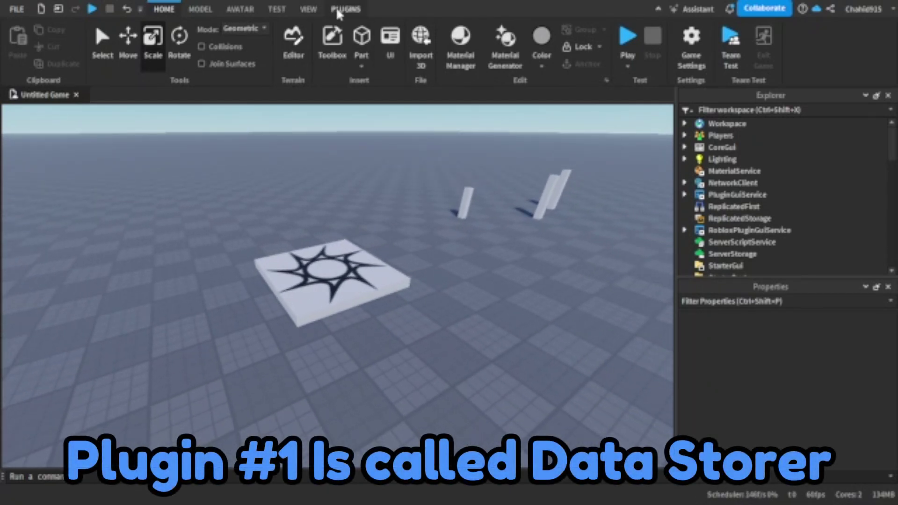
# Insert a datastore folder named leaderstats with the DataStorer plugin and expand DataStorer_DataStore in the Explorer
pyautogui.click(342, 9)
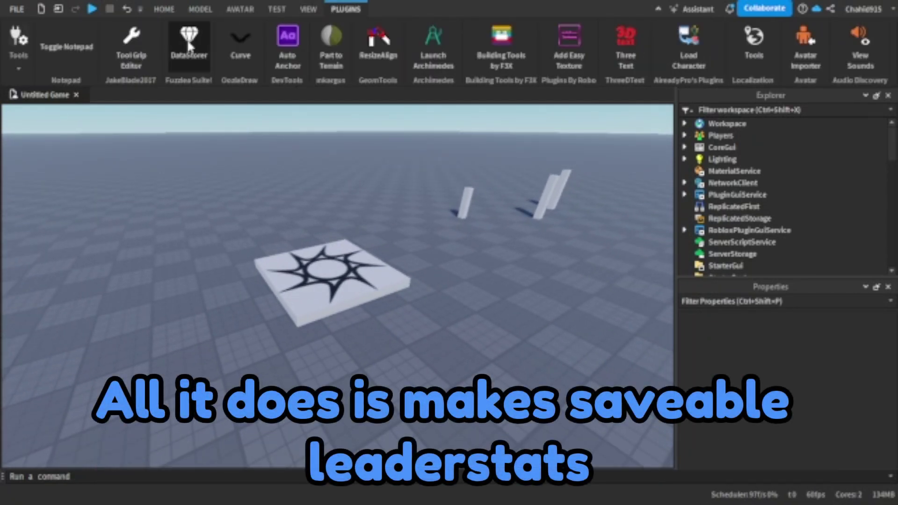
pyautogui.click(189, 44)
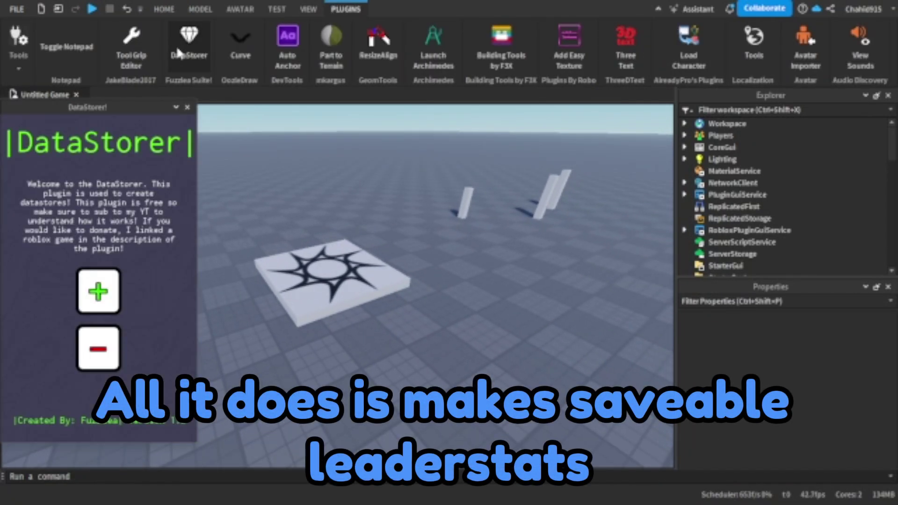
pyautogui.click(99, 292)
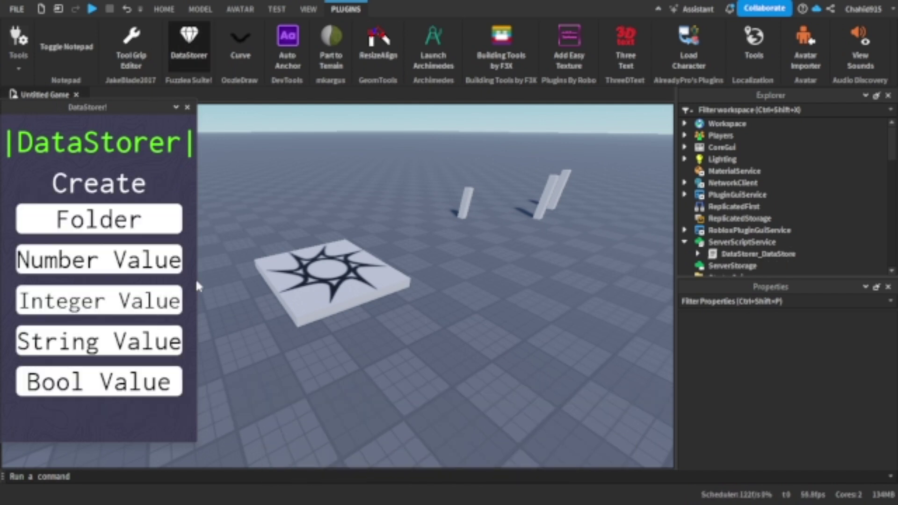
pyautogui.click(96, 230)
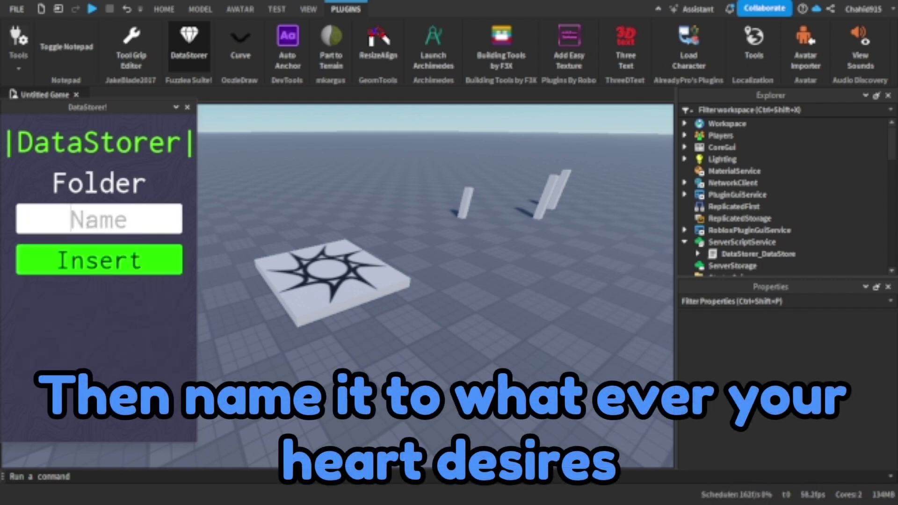
pyautogui.write('leaderstats')
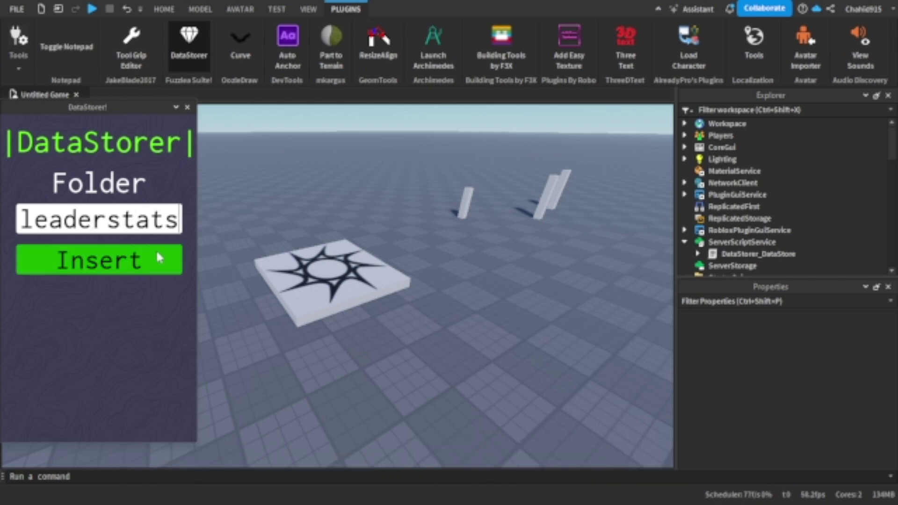
pyautogui.click(93, 260)
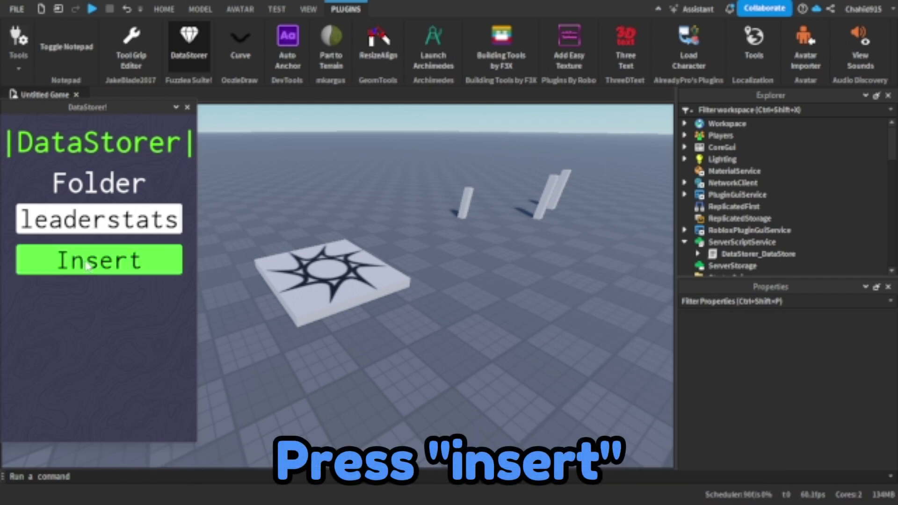
pyautogui.scroll(-2, 748, 211)
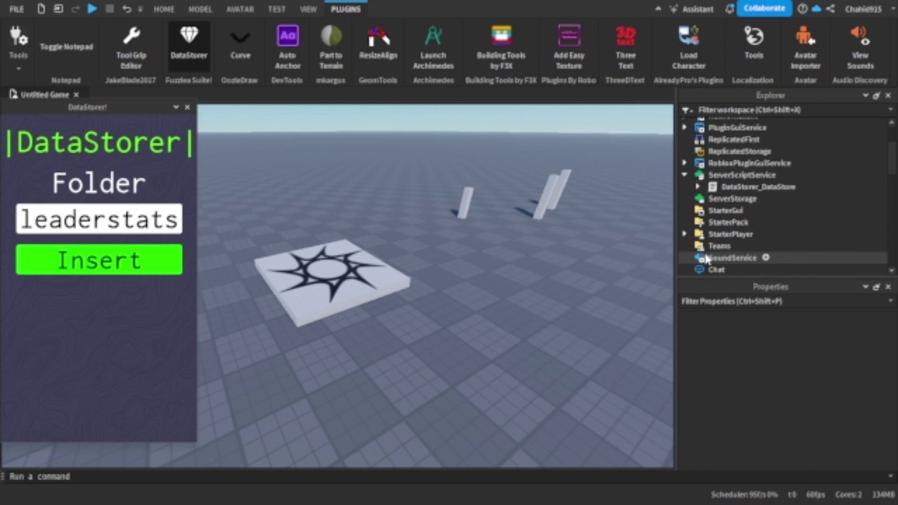
pyautogui.click(698, 186)
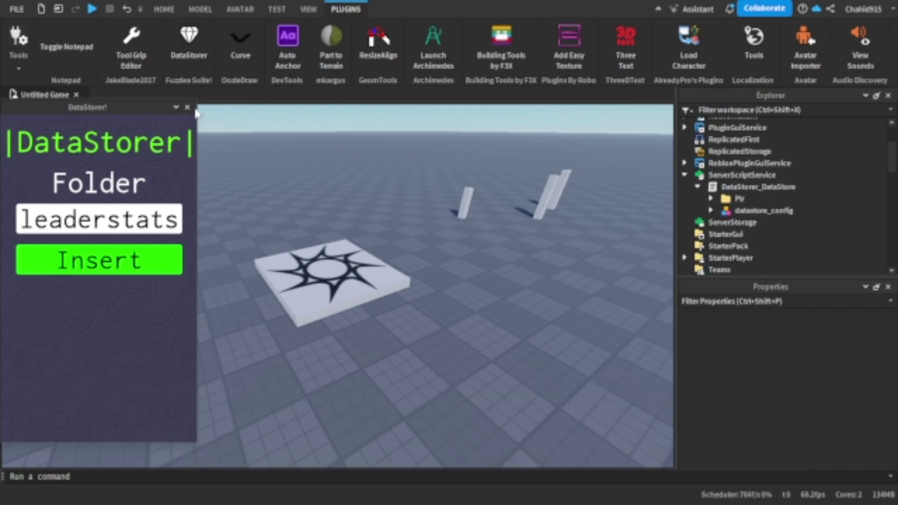
pyautogui.click(187, 107)
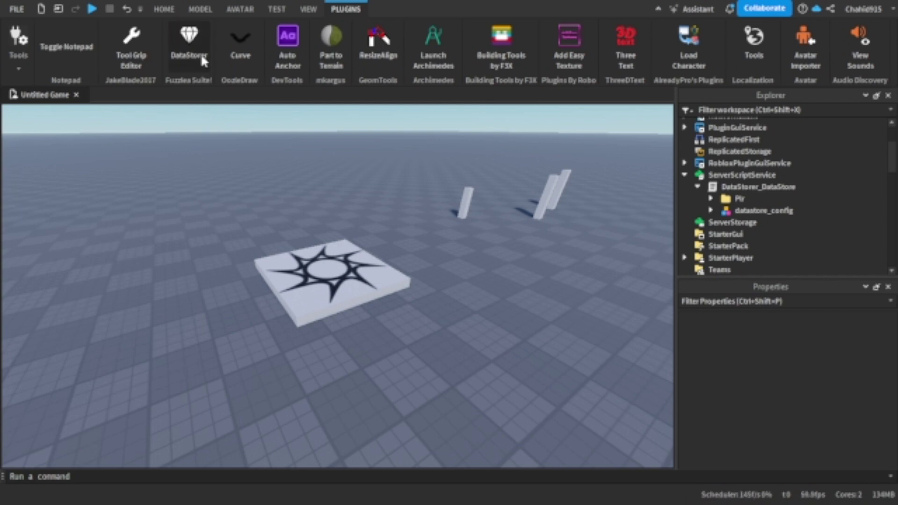
# Insert a DataStorer number value named Coins under leaderstats with a value of 0
pyautogui.click(189, 46)
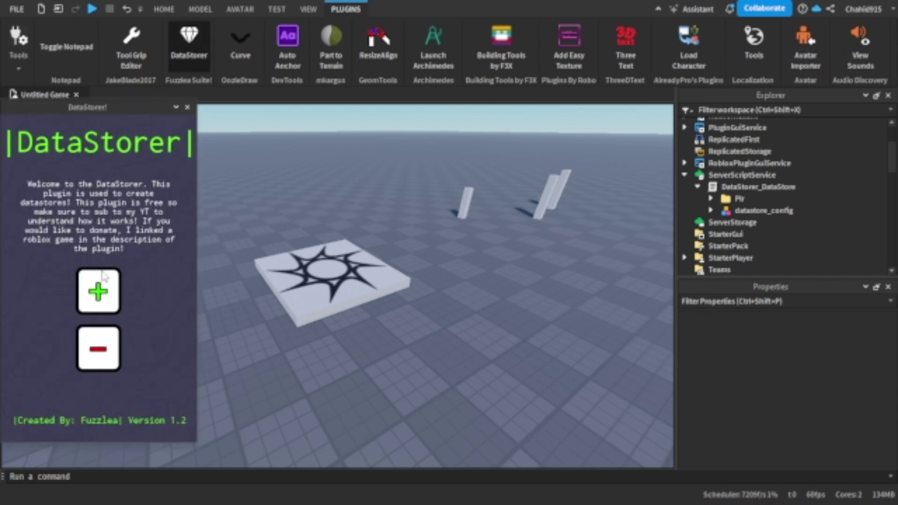
pyautogui.click(99, 292)
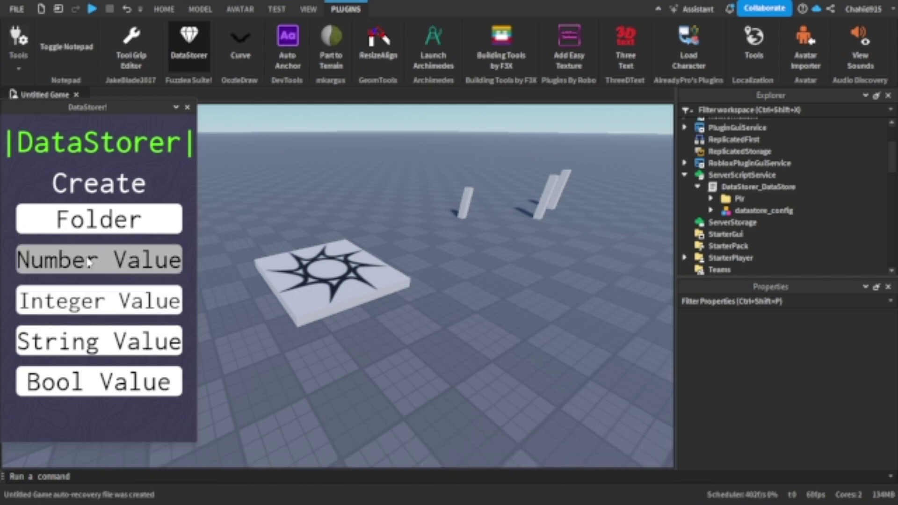
pyautogui.click(95, 266)
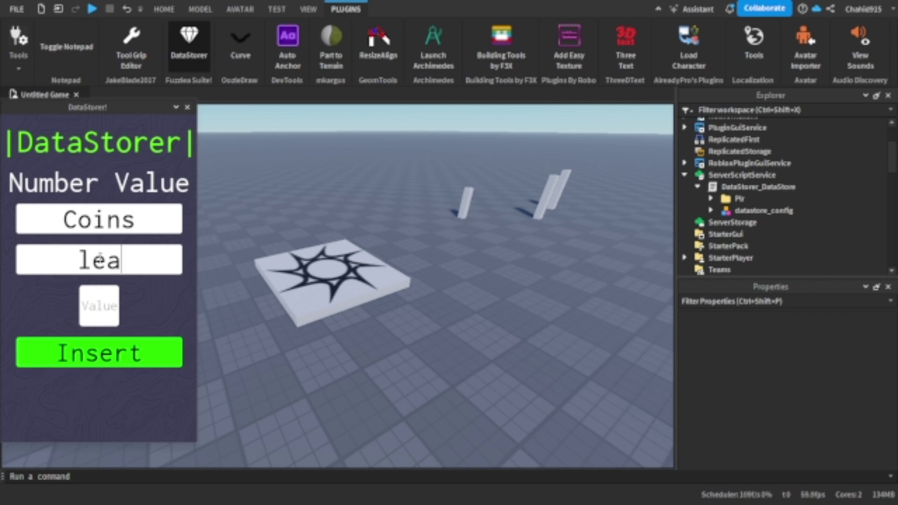
pyautogui.write('stats')
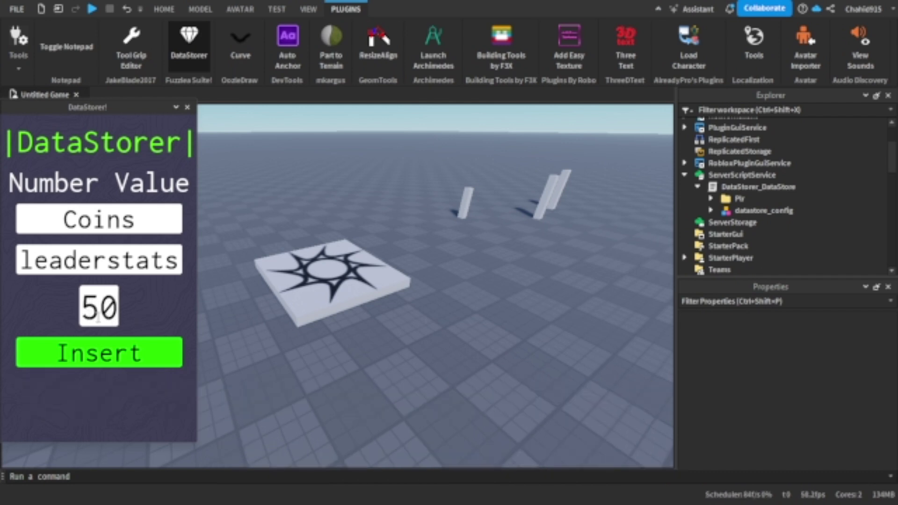
pyautogui.press('BackSpace')
pyautogui.press('BackSpace')
pyautogui.write('0')
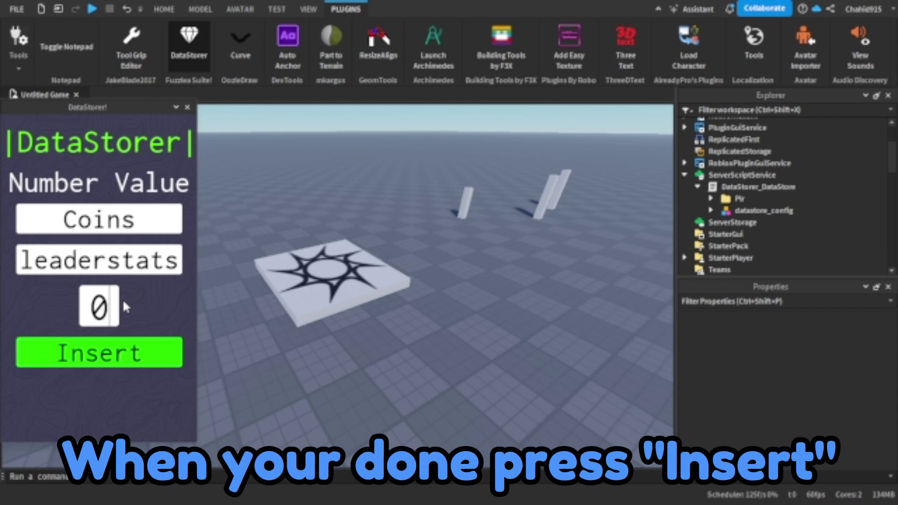
pyautogui.click(132, 352)
# Expand the Plr and leaderstats folders to check for the Coins value, and close DataStorer
pyautogui.click(711, 199)
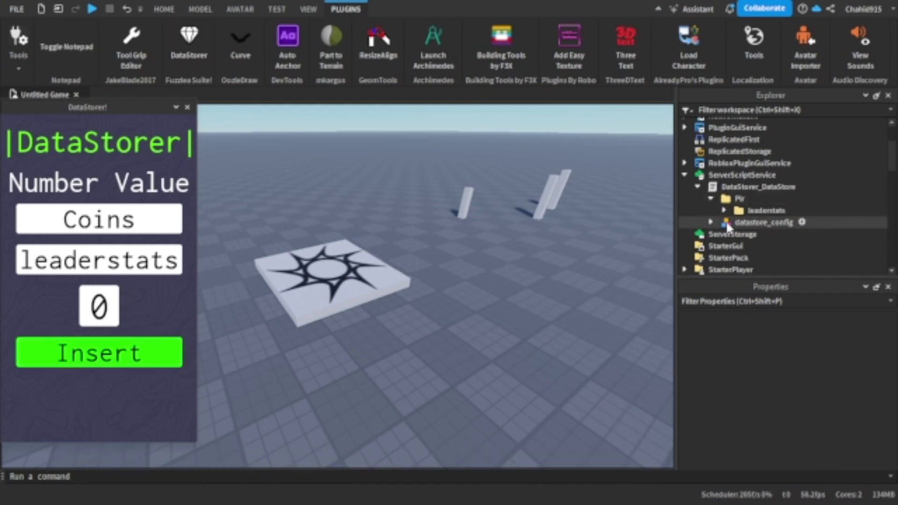
pyautogui.click(724, 210)
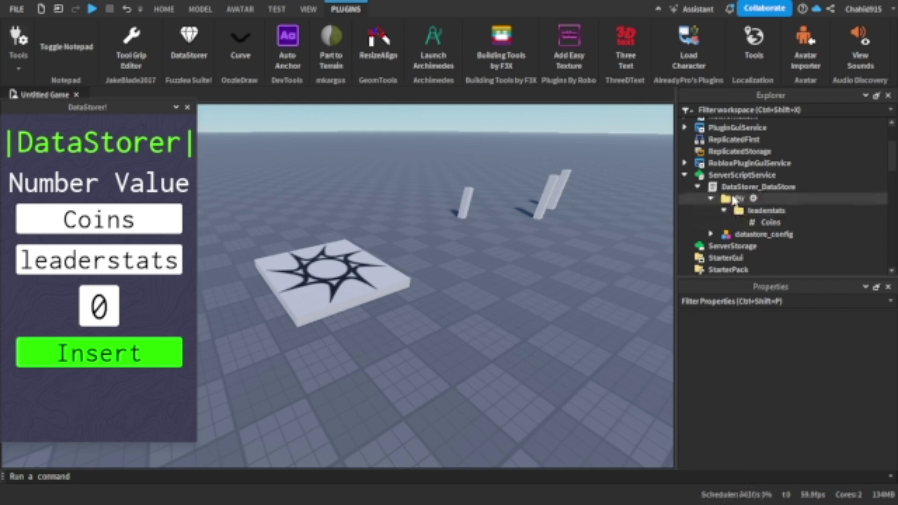
pyautogui.click(187, 106)
# Enable Studio Access to API Services in the game's security settings and save
pyautogui.moveTo(210, 181); pyautogui.dragTo(322, 209, button='right')
pyautogui.click(164, 9)
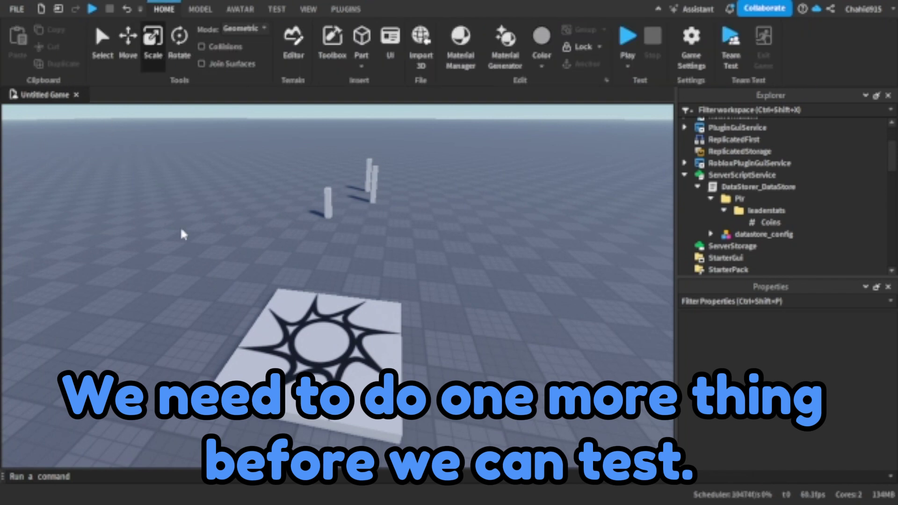
pyautogui.click(691, 44)
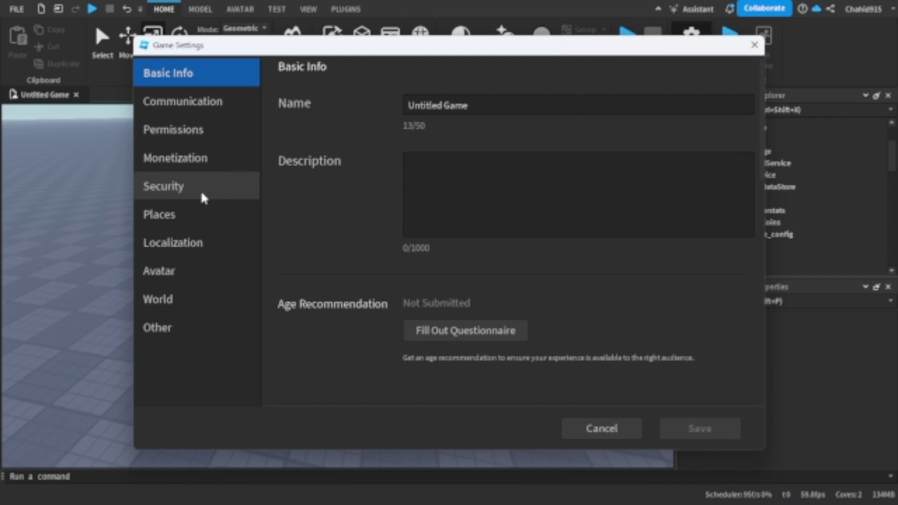
pyautogui.click(174, 190)
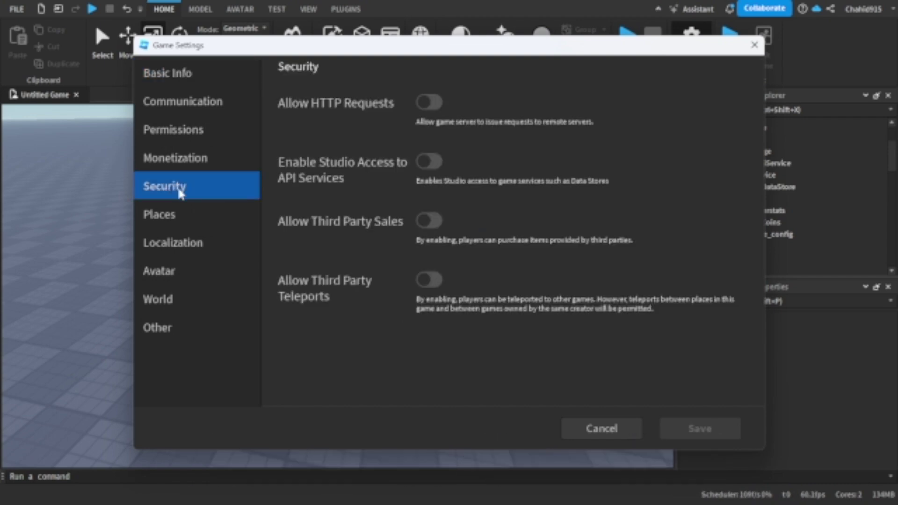
pyautogui.click(427, 164)
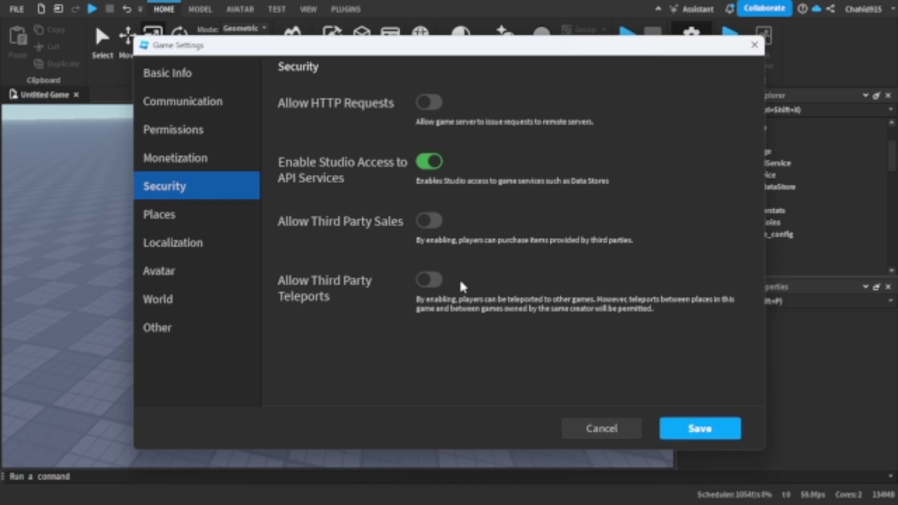
pyautogui.click(692, 427)
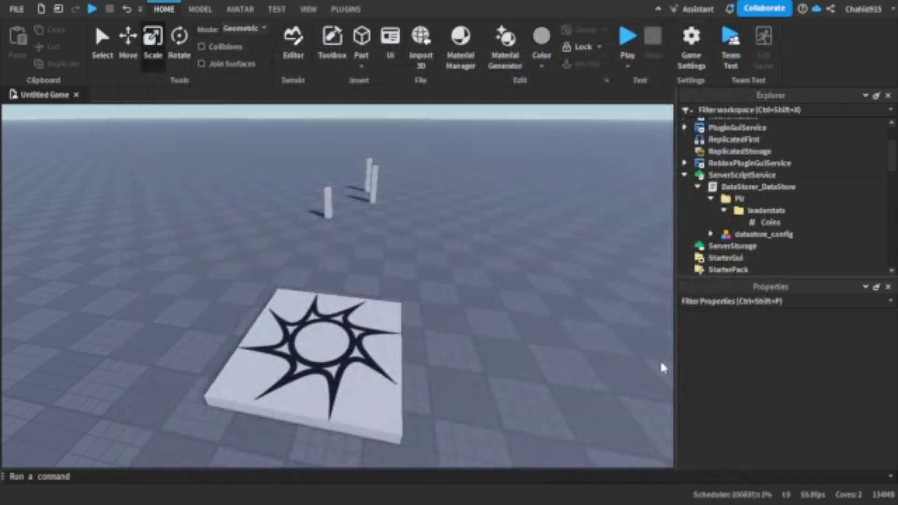
# Start a play test and check the player's Coins on the leaderboard
pyautogui.click(626, 37)
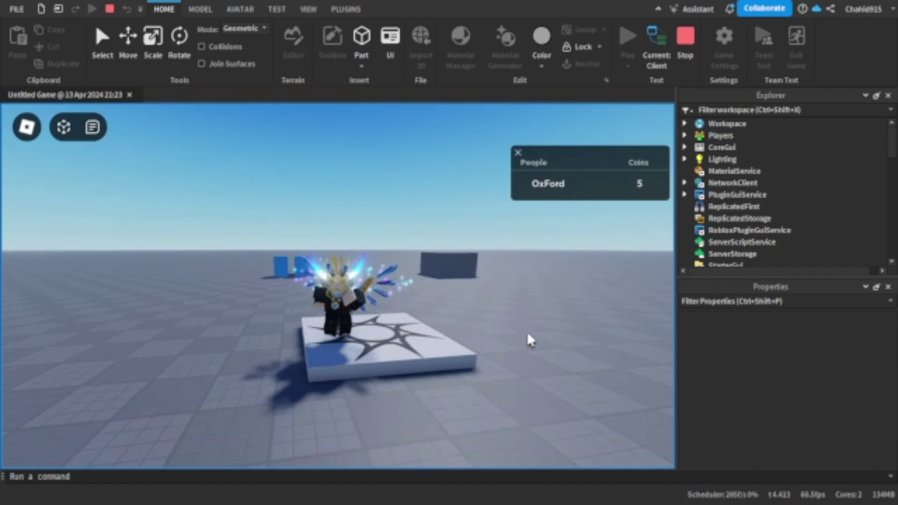
pyautogui.moveTo(528, 334); pyautogui.dragTo(538, 341, button='right')
pyautogui.press('w')
pyautogui.press('d')
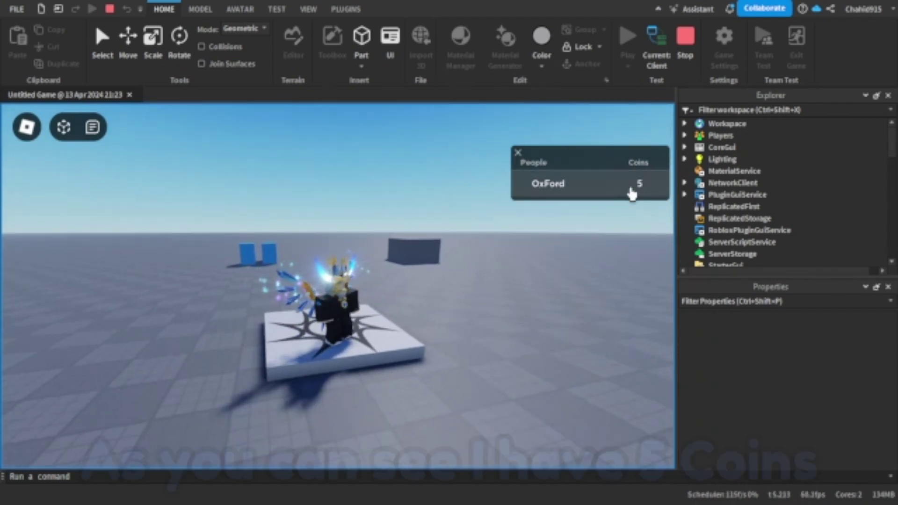
pyautogui.press('a')
pyautogui.click(581, 186)
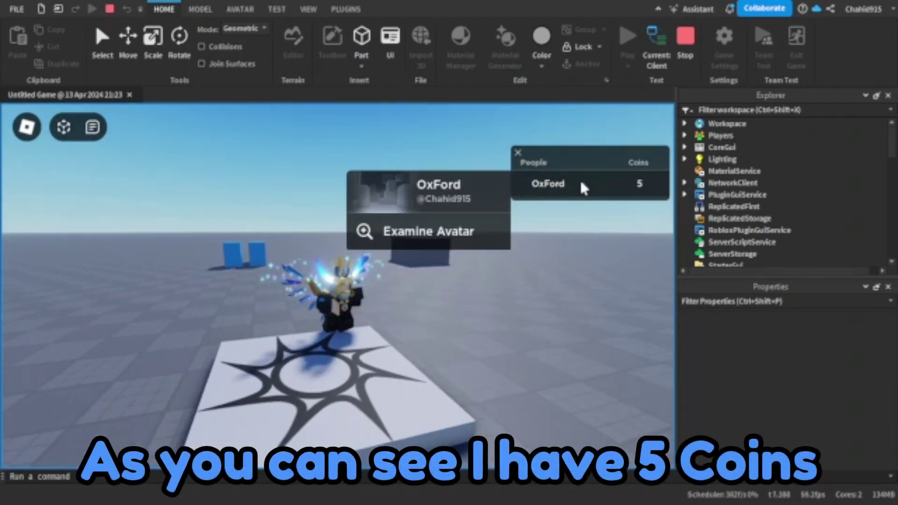
# Set the player's leaderstats Coins value to 50 with a server command in the Developer Console
pyautogui.press('Escape')
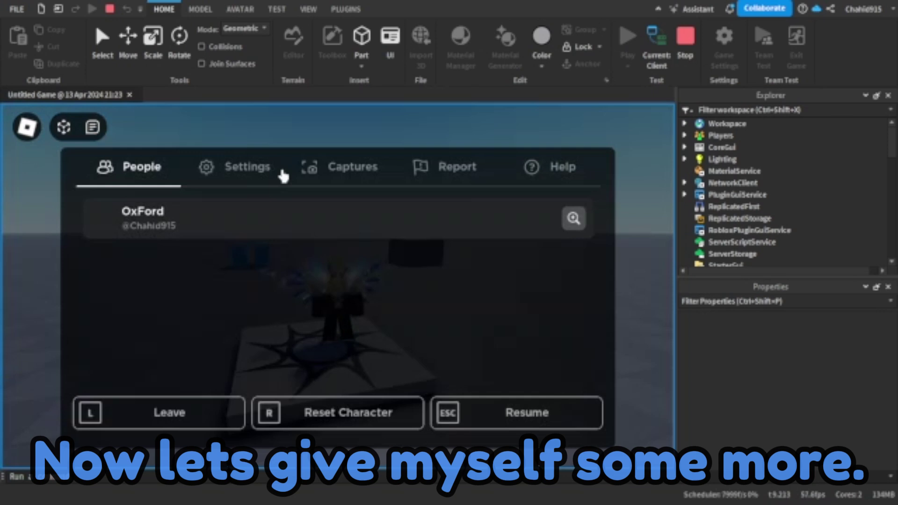
pyautogui.click(277, 168)
pyautogui.scroll(-3, 336, 304)
pyautogui.click(352, 340)
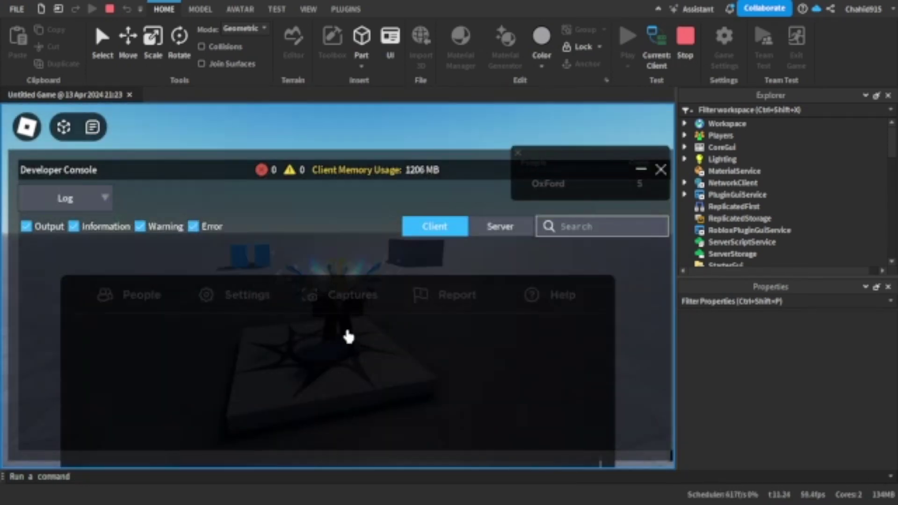
pyautogui.click(490, 228)
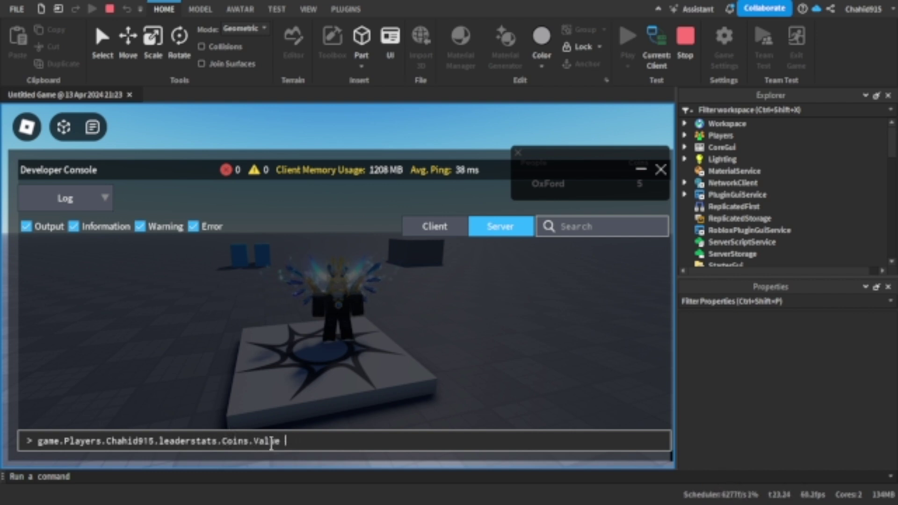
pyautogui.press('Return')
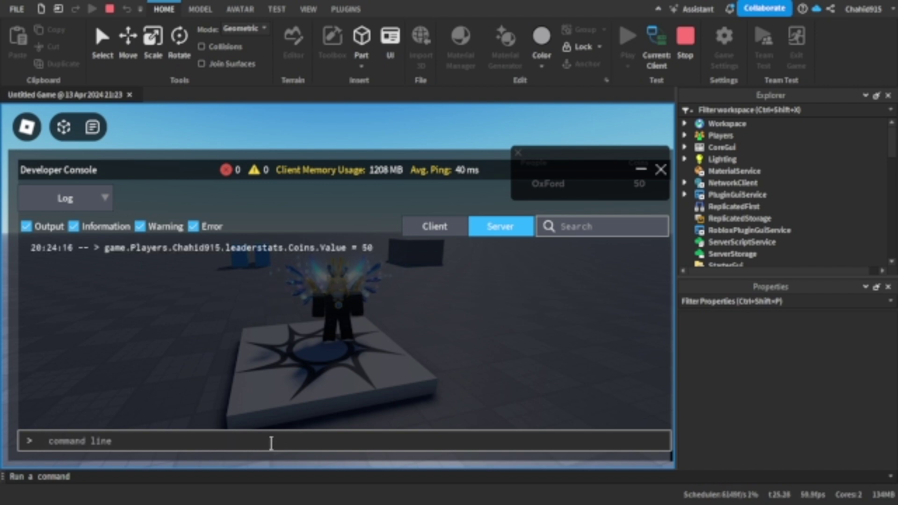
pyautogui.click(660, 169)
# Stop and restart the play test to check whether the player's Coins are saved between sessions
pyautogui.press('w')
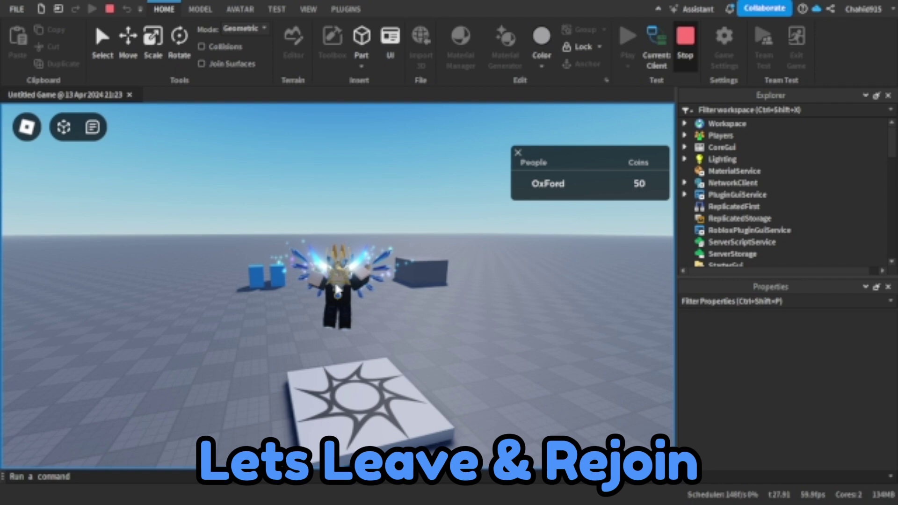
pyautogui.hotkey('shift', 'F5')
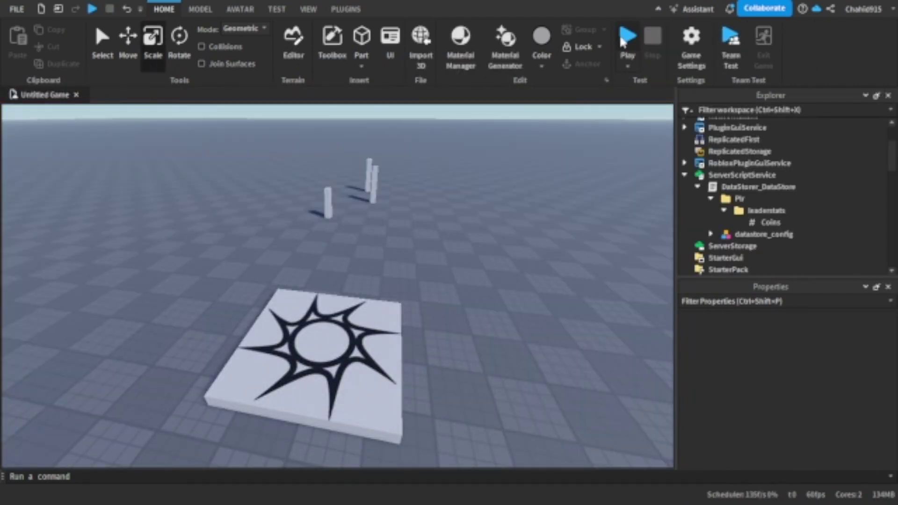
pyautogui.click(625, 39)
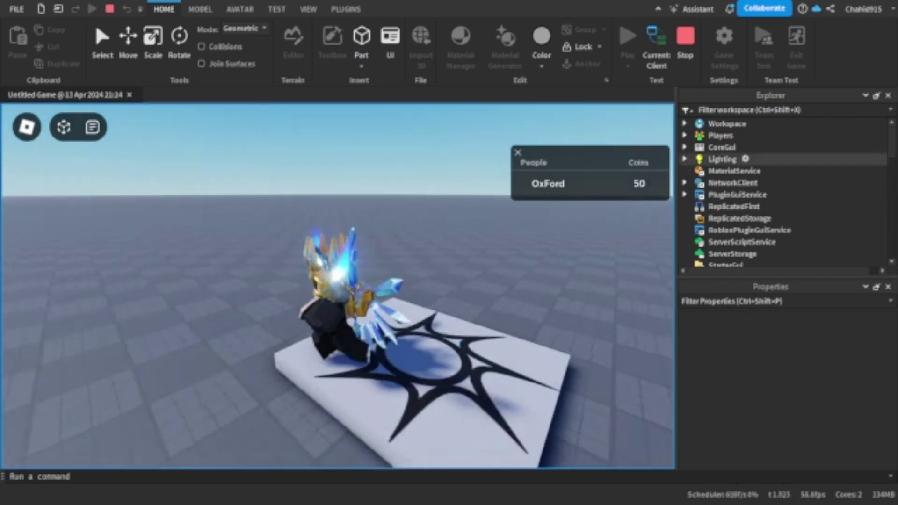
pyautogui.press('space')
pyautogui.press('d')
pyautogui.scroll(4, 462, 234)
pyautogui.press('s')
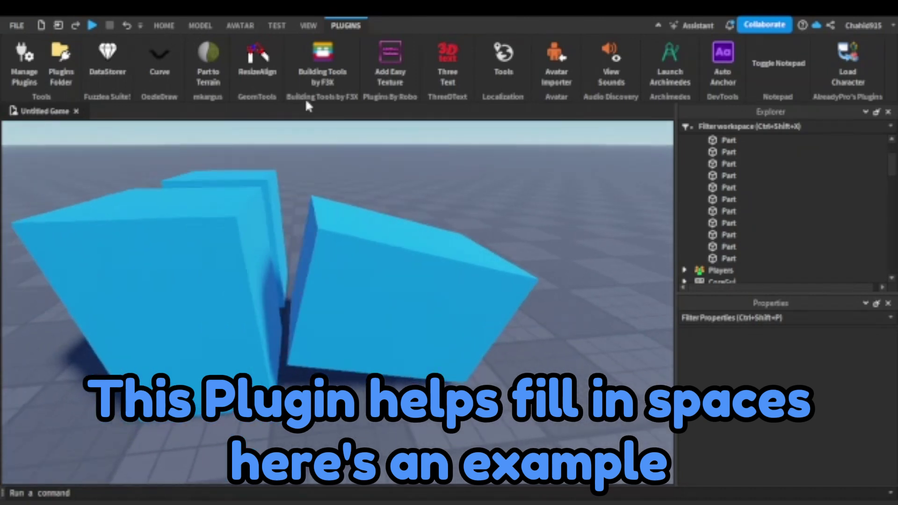
# Fill the gap between the two angled blue blocks using ResizeAlign with the Outer Touch method
pyautogui.click(258, 61)
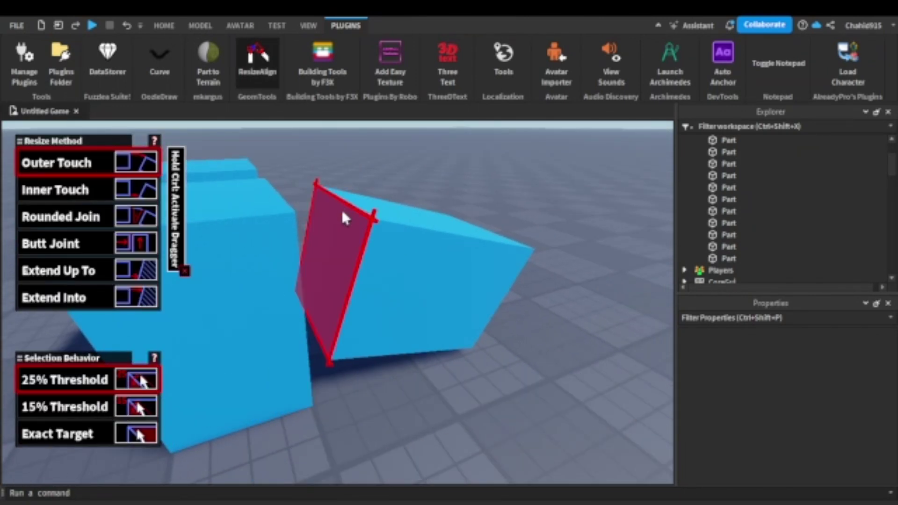
pyautogui.moveTo(343, 212)
pyautogui.mouseDown(button='right')
pyautogui.moveTo(342, 171)
pyautogui.moveTo(342, 227)
pyautogui.mouseUp(button='right')
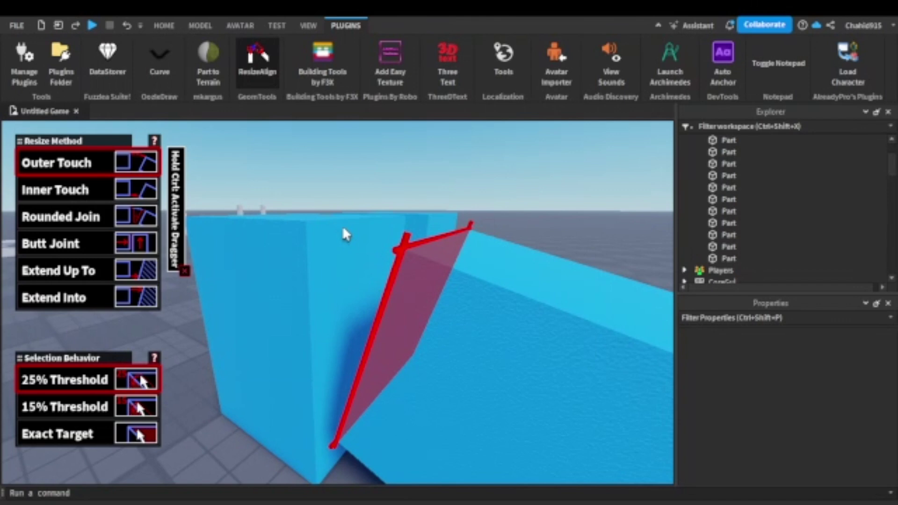
pyautogui.click(346, 278)
pyautogui.moveTo(411, 195); pyautogui.dragTo(414, 187, button='right')
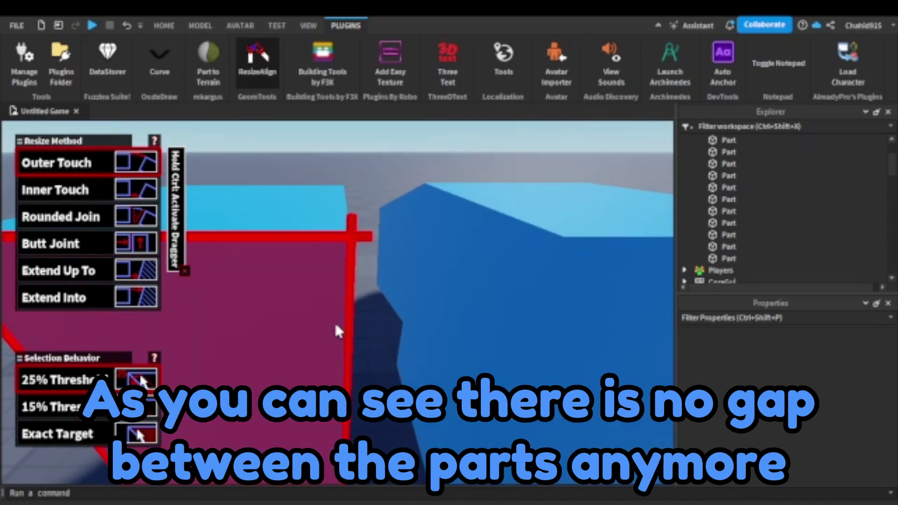
pyautogui.moveTo(335, 324); pyautogui.dragTo(324, 323, button='right')
pyautogui.moveTo(291, 285); pyautogui.dragTo(292, 286, button='right')
pyautogui.click(360, 240)
pyautogui.moveTo(416, 160); pyautogui.dragTo(418, 161, button='right')
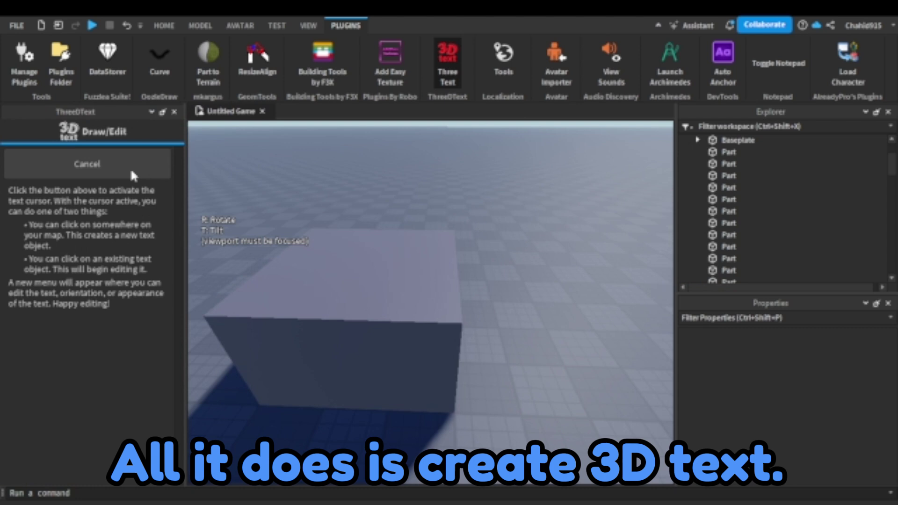
# Place a 3D text object on top of the large grey block and set its text to "This is a block"
pyautogui.press('w')
pyautogui.press('a')
pyautogui.moveTo(419, 251); pyautogui.dragTo(406, 255, button='right')
pyautogui.press('d')
pyautogui.press('s')
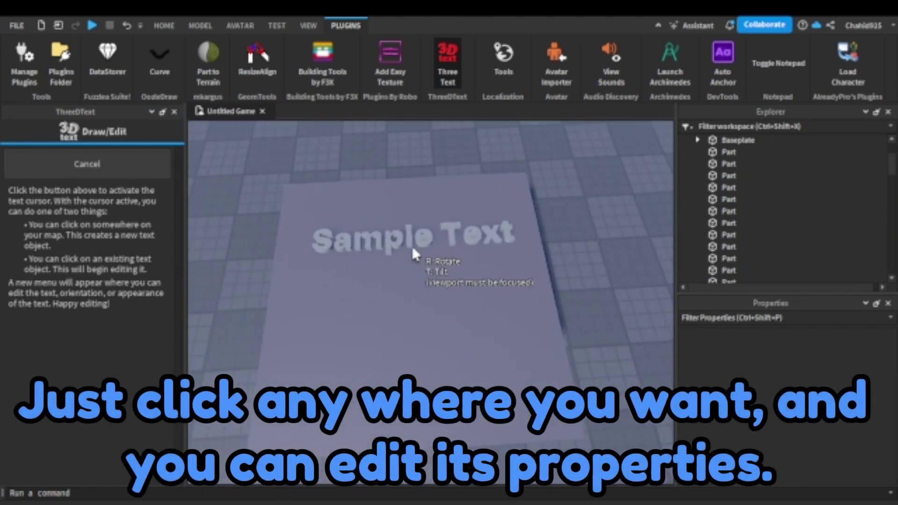
pyautogui.click(411, 310)
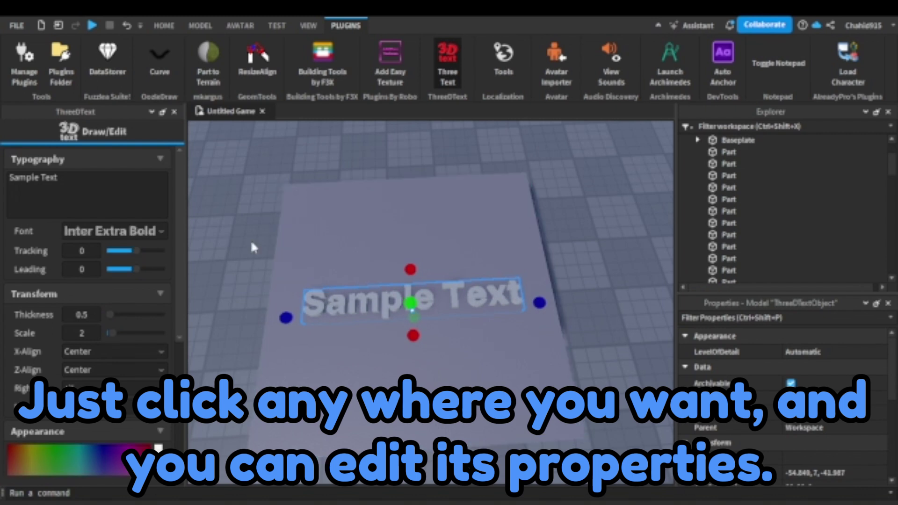
pyautogui.click(88, 187)
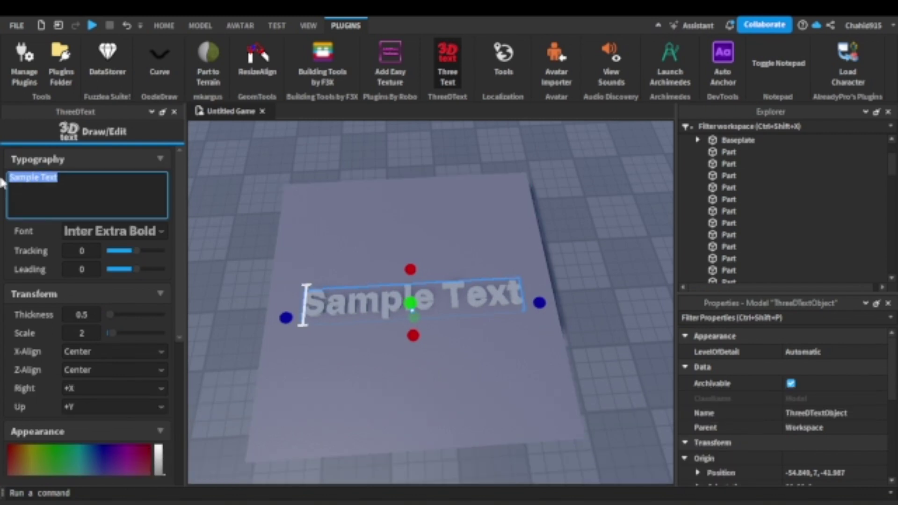
pyautogui.write('This is a block')
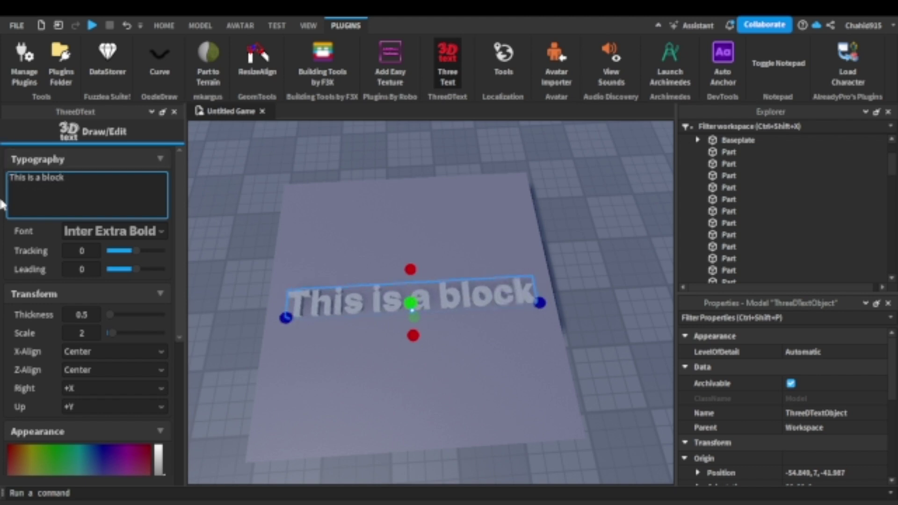
# Set the 3D text's font to Lapsus Pro Bold and its colour to light red (255, 87, 87)
pyautogui.click(112, 231)
pyautogui.click(104, 305)
pyautogui.scroll(-3, 117, 327)
pyautogui.moveTo(159, 393); pyautogui.dragTo(158, 347)
pyautogui.moveTo(100, 374); pyautogui.dragTo(148, 368)
# Set the 3D text's leading to -0.25 and tracking to 0.06, and increase its thickness
pyautogui.scroll(3, 159, 257)
pyautogui.moveTo(133, 269); pyautogui.dragTo(129, 268)
pyautogui.moveTo(136, 251); pyautogui.dragTo(139, 250)
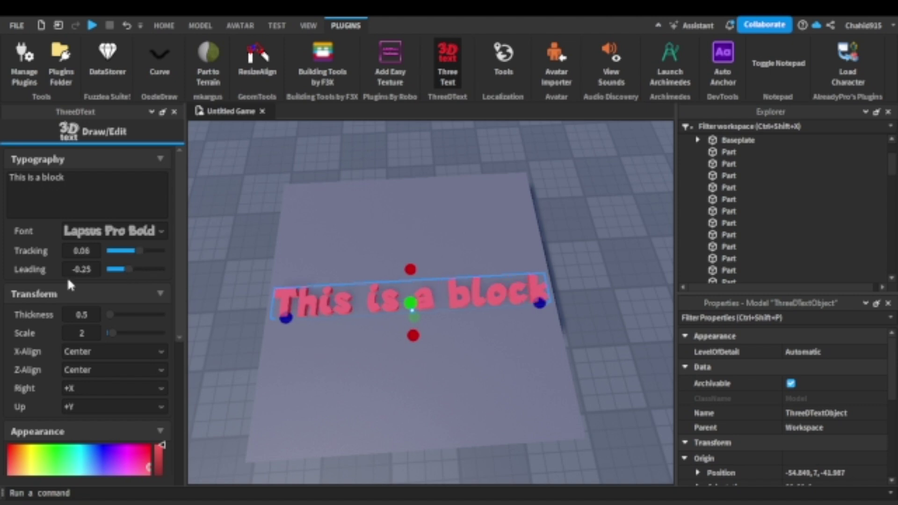
pyautogui.moveTo(110, 314); pyautogui.dragTo(133, 315)
# Try the Neon material on the 3D text and replace it with a textured material
pyautogui.scroll(-5, 108, 327)
pyautogui.click(109, 342)
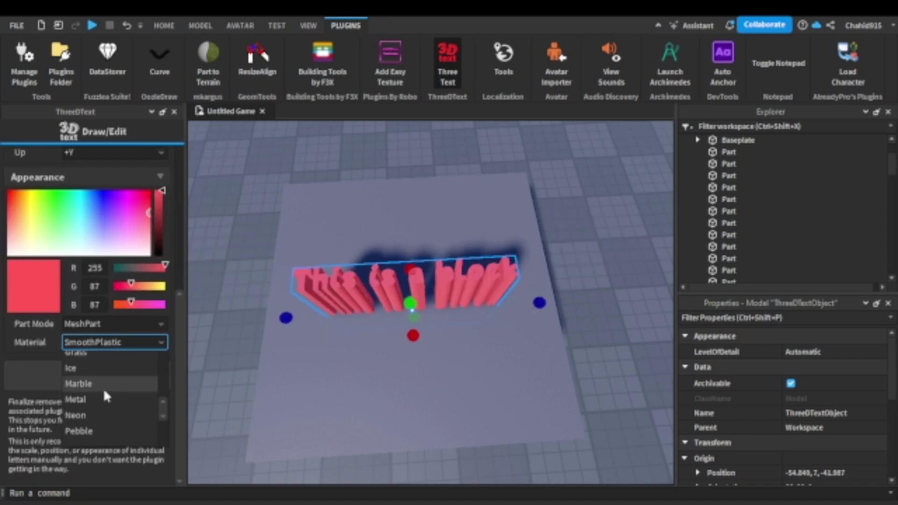
pyautogui.click(93, 415)
pyautogui.moveTo(401, 297); pyautogui.dragTo(402, 298, button='right')
pyautogui.click(94, 342)
pyautogui.click(88, 360)
# Set the 3D text's Part Mode to SpecialMesh
pyautogui.scroll(3, 402, 297)
pyautogui.press('s')
pyautogui.click(85, 321)
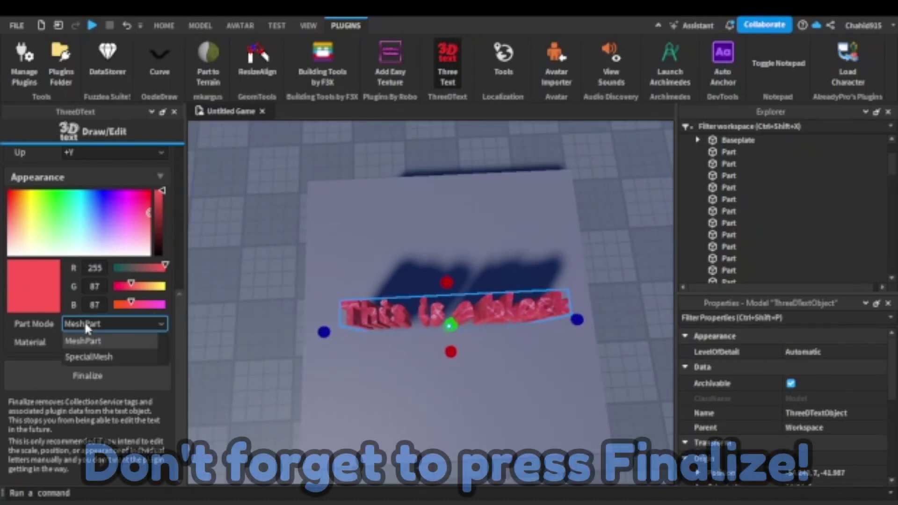
pyautogui.click(88, 355)
pyautogui.scroll(3, 385, 314)
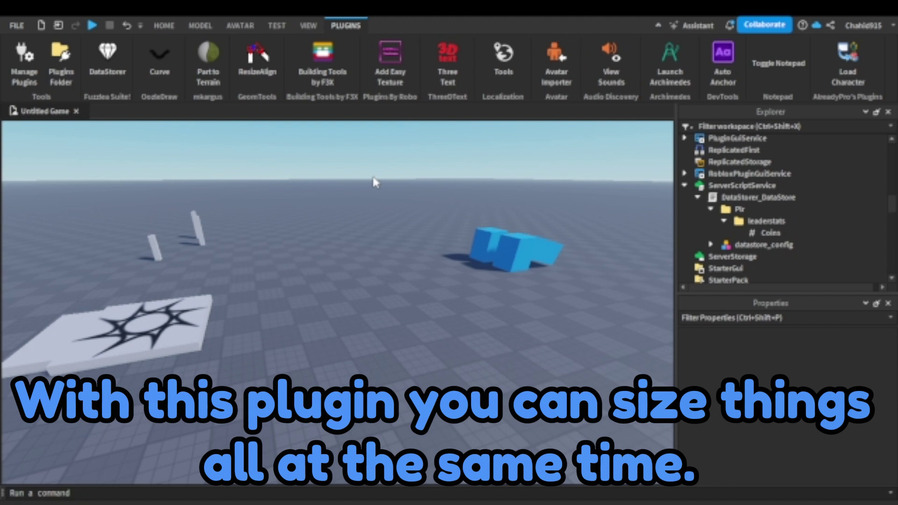
# With Building Tools by F3X active, insert a block part and place clones of it side by side near the large block
pyautogui.moveTo(298, 164); pyautogui.dragTo(301, 153, button='right')
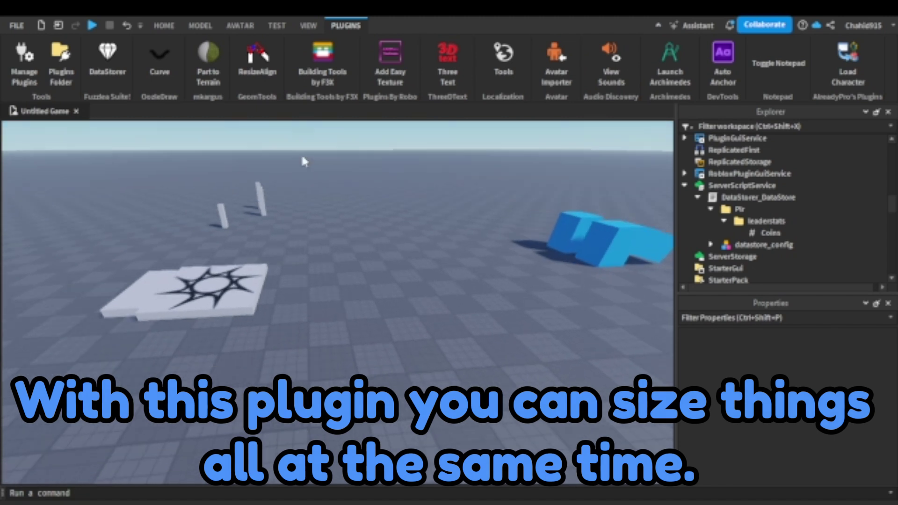
pyautogui.click(329, 61)
pyautogui.press('x')
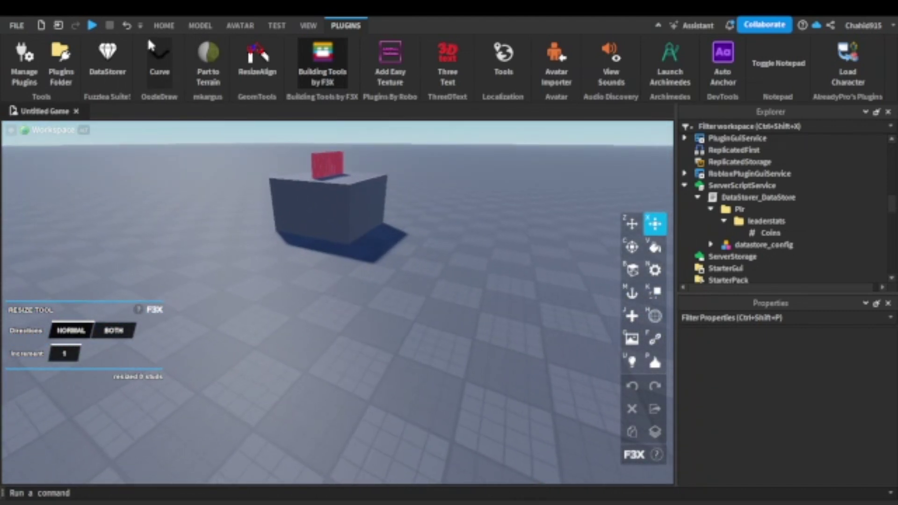
pyautogui.click(166, 27)
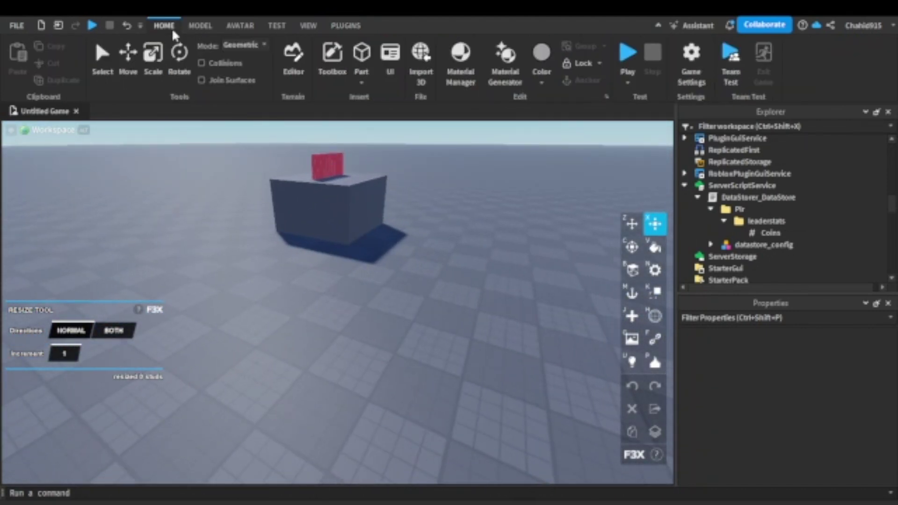
pyautogui.click(370, 52)
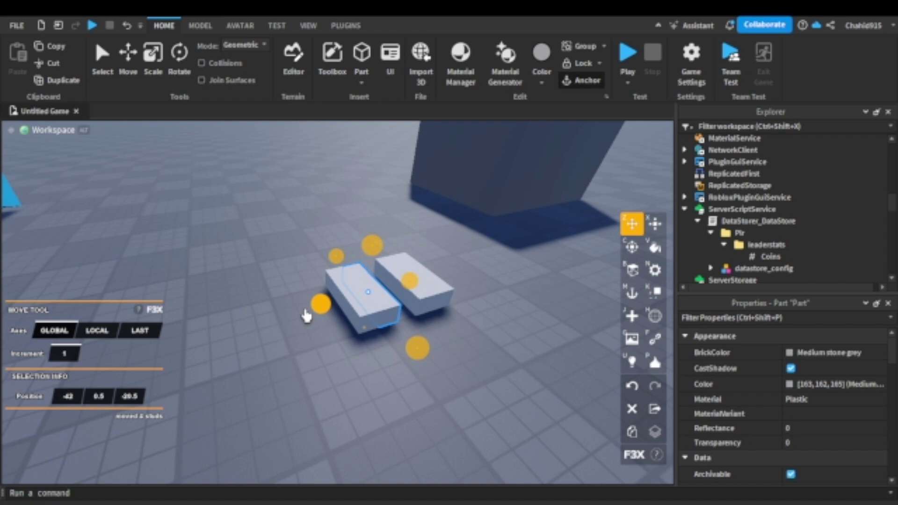
pyautogui.hotkey('shift', 'c')
pyautogui.moveTo(306, 316); pyautogui.dragTo(288, 321)
# Select the four small grey parts and resize them together with the F3X Resize tool
pyautogui.moveTo(337, 304)
pyautogui.mouseDown(button='right')
pyautogui.moveTo(377, 293)
pyautogui.moveTo(417, 304)
pyautogui.moveTo(325, 310)
pyautogui.mouseUp(button='right')
pyautogui.press('x')
pyautogui.keyDown('shift'); pyautogui.click(416, 304); pyautogui.keyUp('shift')
pyautogui.scroll(-1, 327, 310)
pyautogui.moveTo(329, 292); pyautogui.dragTo(360, 309)
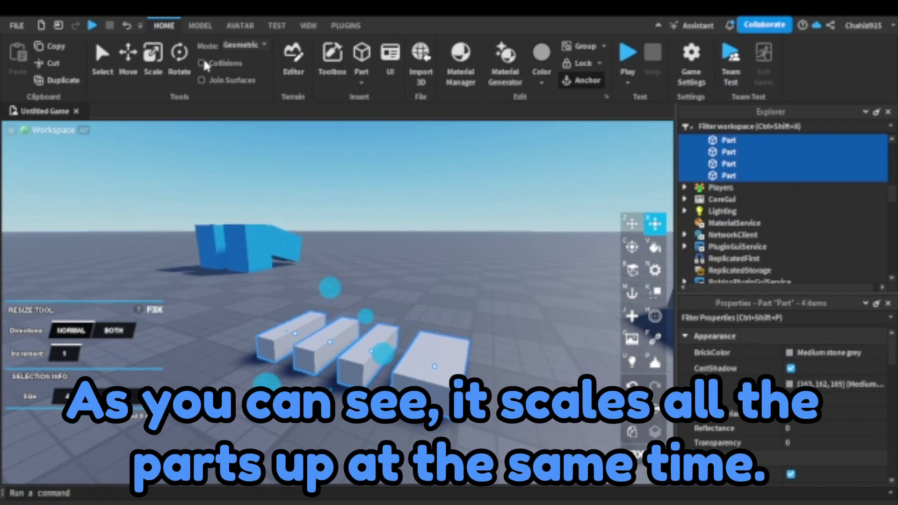
# Try scaling the four selected parts with the standard Scale tool and undo the scaling
pyautogui.click(153, 61)
pyautogui.moveTo(363, 317); pyautogui.dragTo(362, 259)
pyautogui.hotkey('ctrl', 'z')
# Reactivate Building Tools by F3X and lengthen the four selected parts together to 6 studs
pyautogui.click(345, 25)
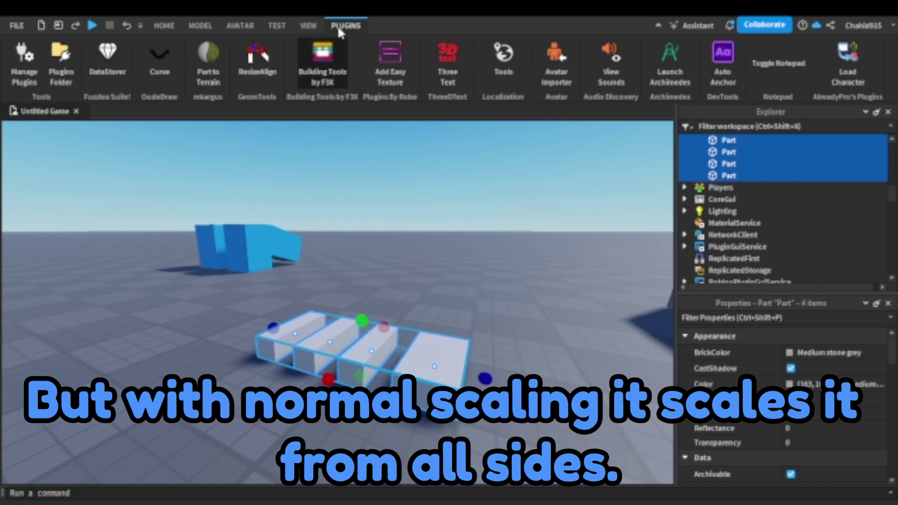
pyautogui.click(330, 71)
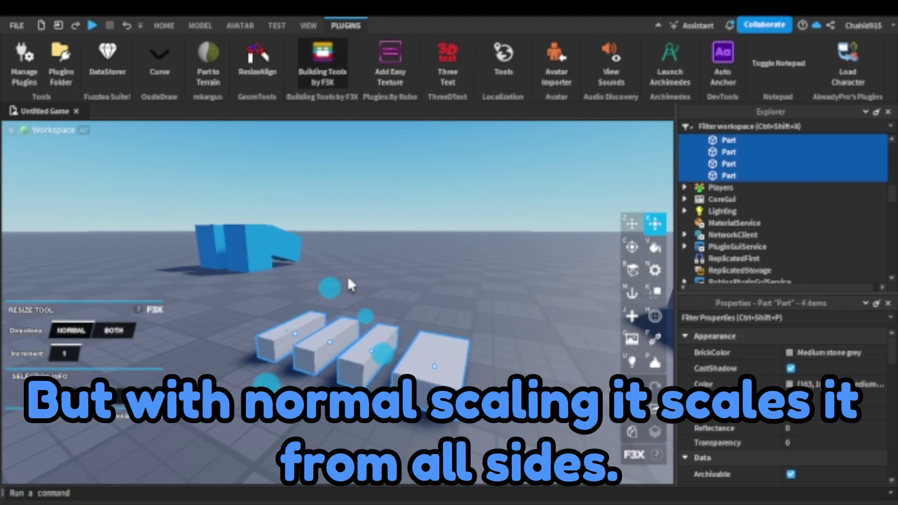
pyautogui.moveTo(335, 286)
pyautogui.mouseDown()
pyautogui.moveTo(335, 258)
pyautogui.moveTo(336, 290)
pyautogui.mouseUp()
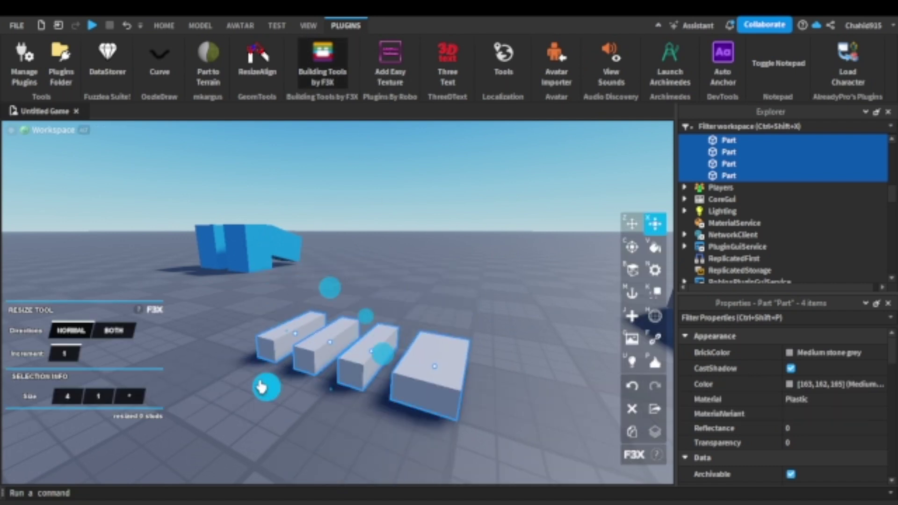
pyautogui.moveTo(261, 386); pyautogui.dragTo(208, 425)
pyautogui.moveTo(413, 323); pyautogui.dragTo(385, 306, button='right')
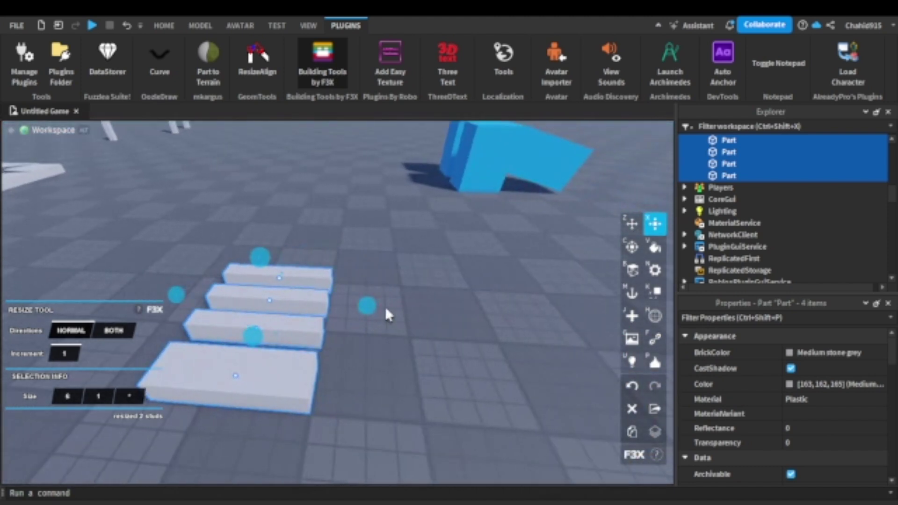
# Extend the four selected parts by another 6 studs from their opposite ends, to a length of 12 studs
pyautogui.moveTo(373, 307); pyautogui.dragTo(491, 321)
pyautogui.press('a')
pyautogui.moveTo(365, 368); pyautogui.dragTo(365, 252, button='right')
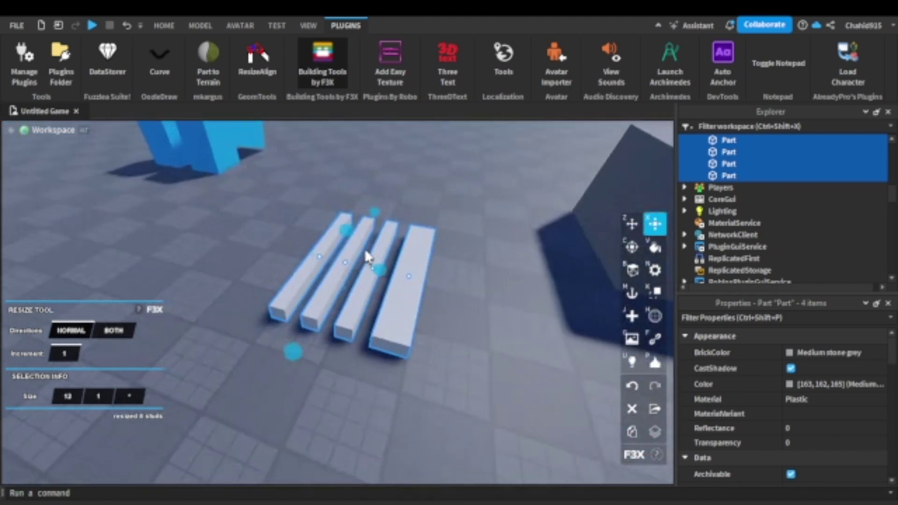
pyautogui.scroll(2, 369, 260)
pyautogui.moveTo(390, 269)
pyautogui.mouseDown()
pyautogui.moveTo(401, 270)
pyautogui.moveTo(391, 265)
pyautogui.mouseUp()
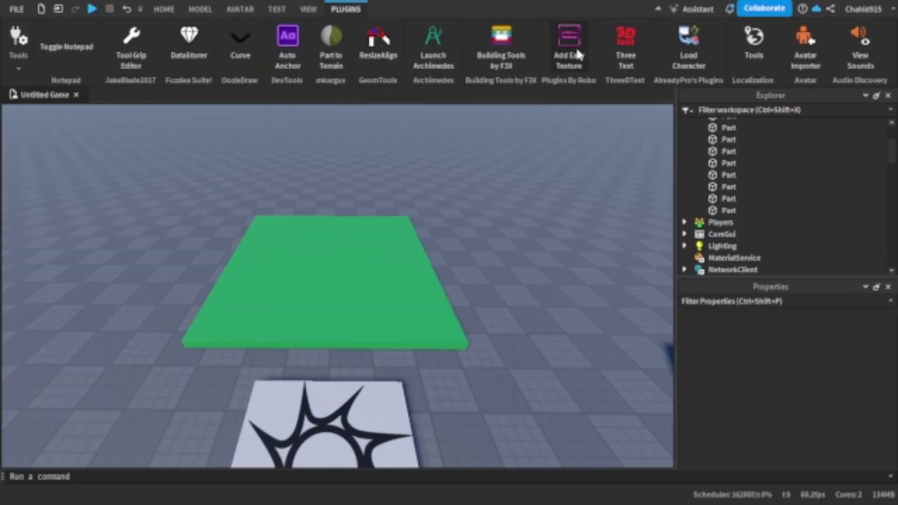
# Open Add Easy Texture, move its window off the green part, and filter the textures by the Grass tag
pyautogui.click(567, 52)
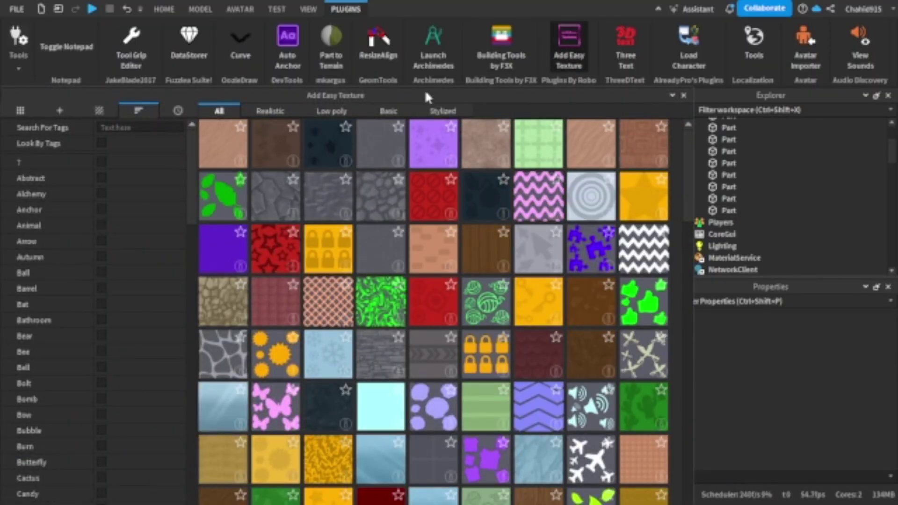
pyautogui.moveTo(419, 96); pyautogui.dragTo(665, 103)
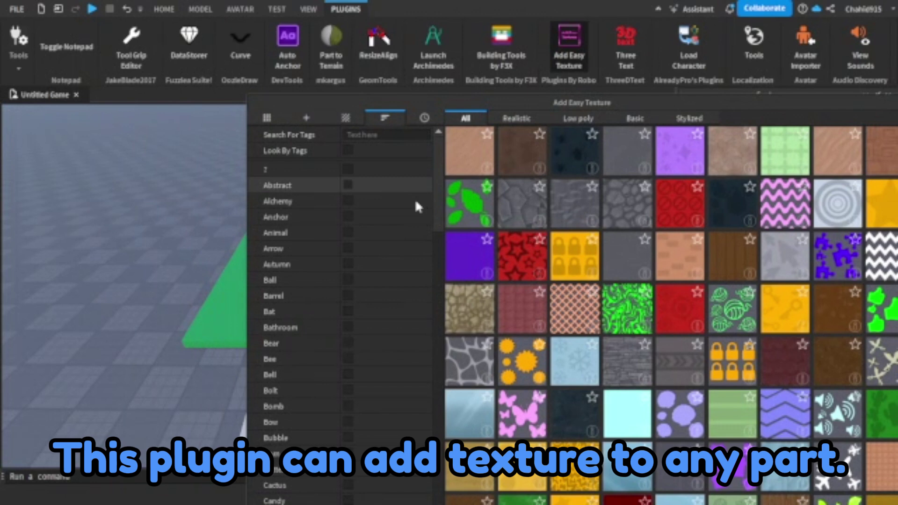
pyautogui.scroll(-5, 654, 304)
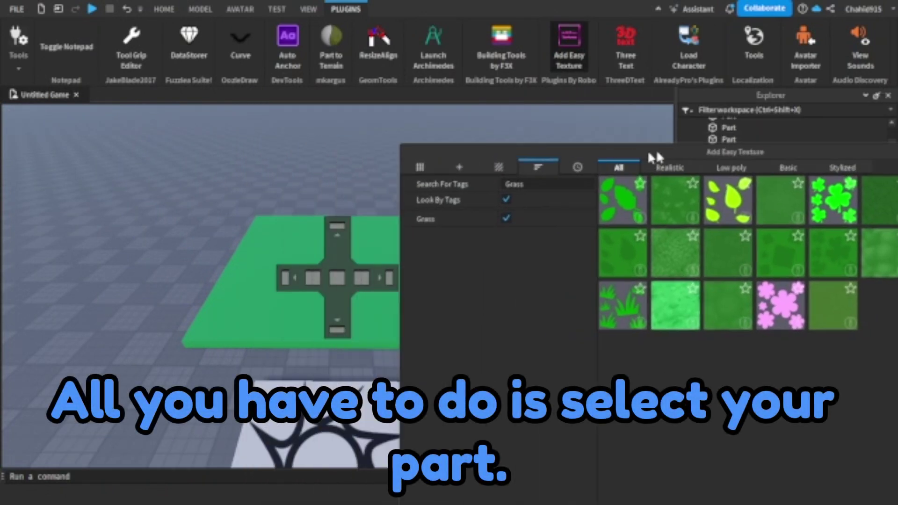
# Select the flat green part and apply the grass texture with dark angular patches to it
pyautogui.click(358, 247)
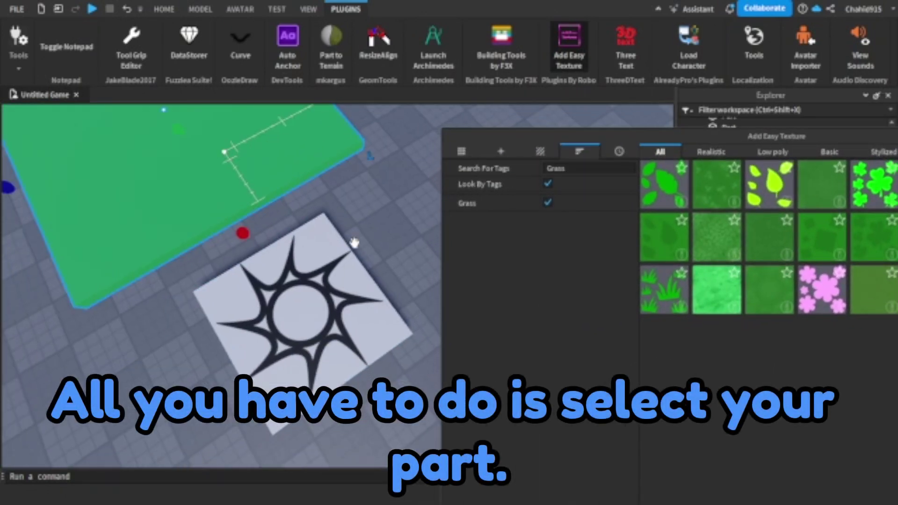
pyautogui.click(807, 242)
pyautogui.moveTo(357, 315); pyautogui.dragTo(357, 317, button='right')
pyautogui.press('d')
pyautogui.press('w')
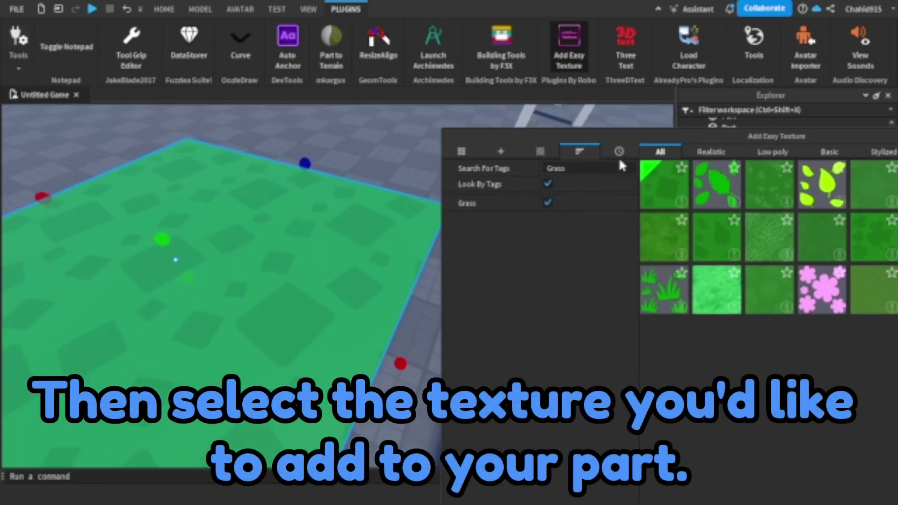
# Review the texture history, the size, transparency and colour options, and the settings for which part sides receive the texture
pyautogui.click(619, 152)
pyautogui.scroll(-5, 555, 238)
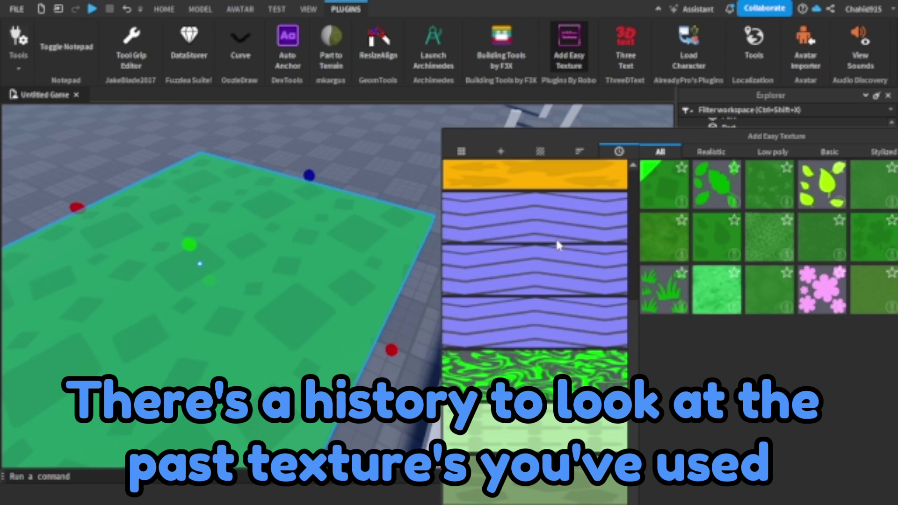
pyautogui.scroll(5, 555, 250)
pyautogui.click(579, 151)
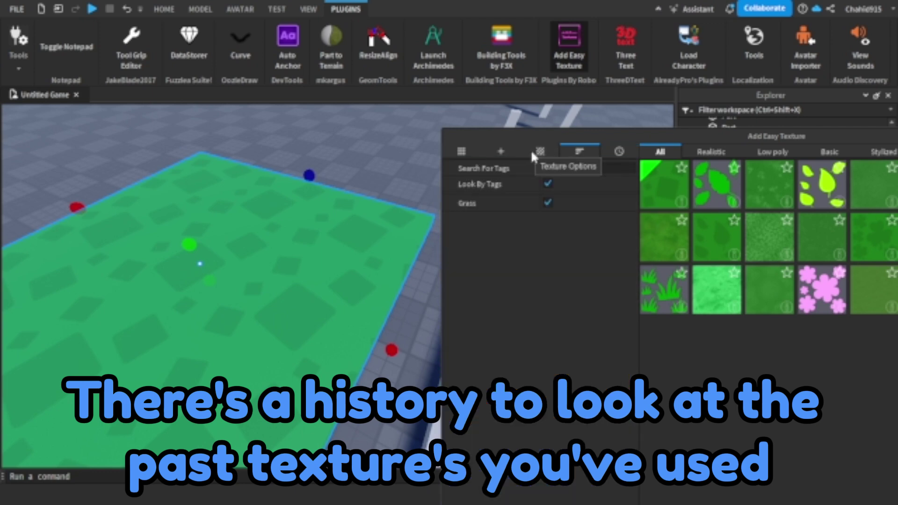
pyautogui.click(538, 152)
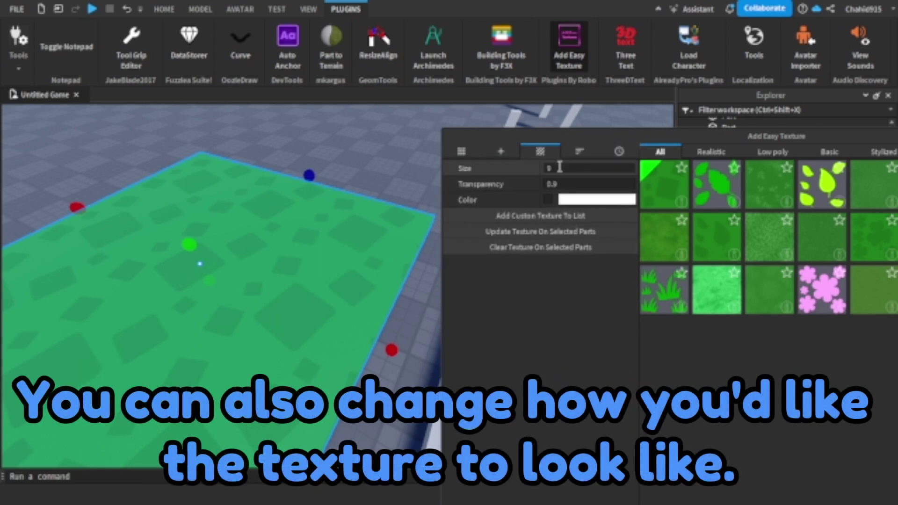
pyautogui.click(504, 151)
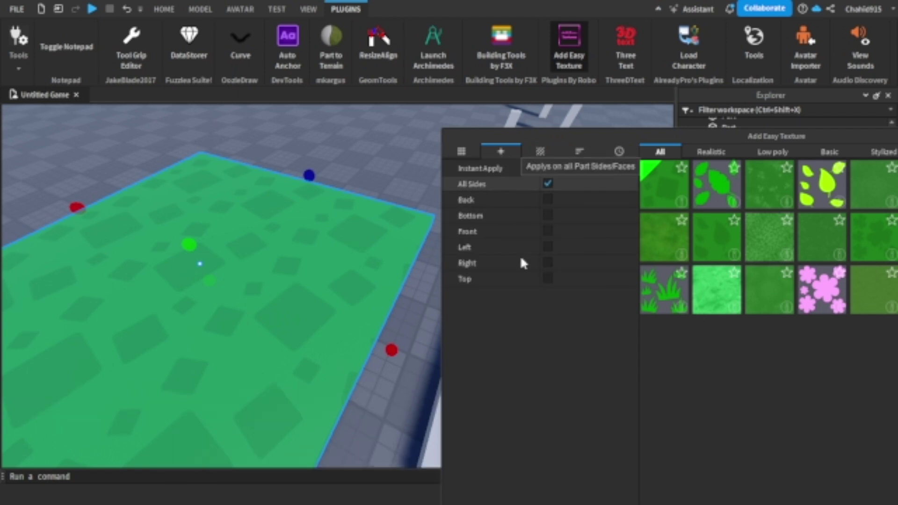
pyautogui.click(459, 147)
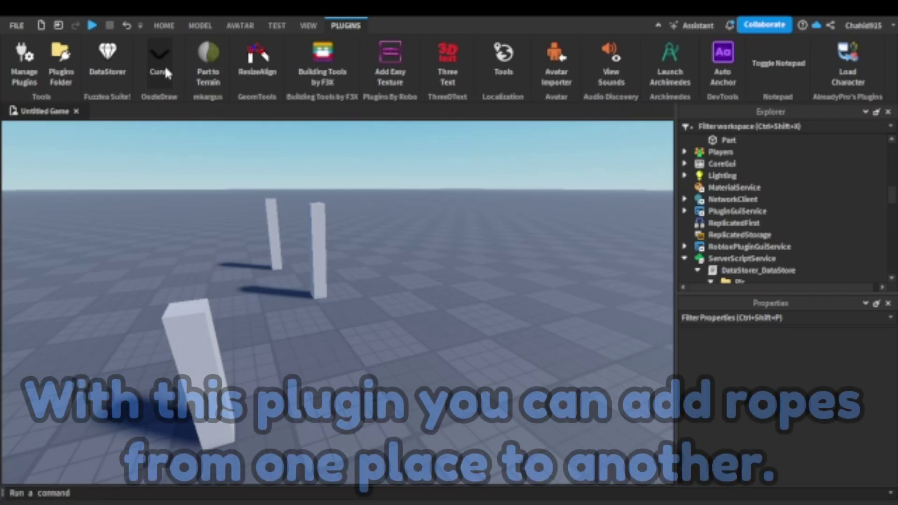
# Use the Curve plugin to hang a rope from the top of the first white post to the second post
pyautogui.click(165, 70)
pyautogui.moveTo(395, 168); pyautogui.dragTo(295, 216, button='right')
pyautogui.press('w')
pyautogui.press('a')
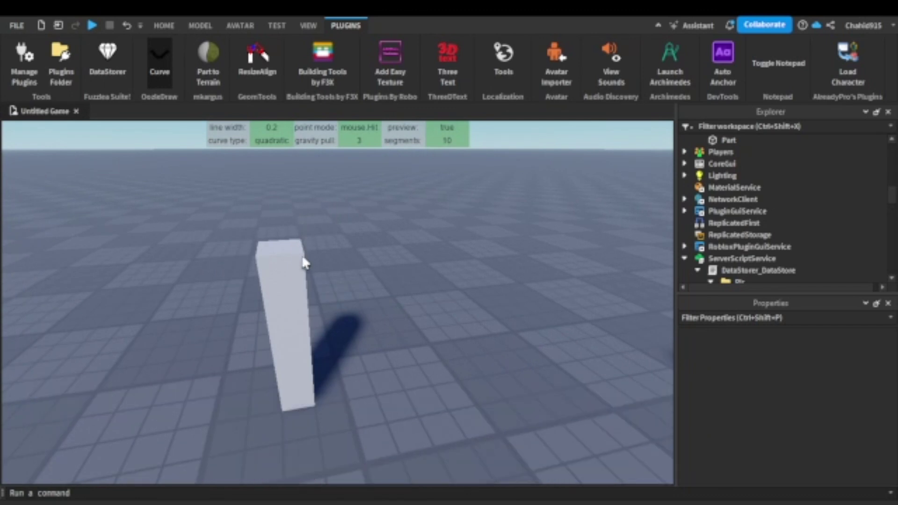
pyautogui.click(303, 256)
pyautogui.press('s')
pyautogui.moveTo(336, 274); pyautogui.dragTo(342, 305, button='right')
pyautogui.press('w')
pyautogui.press('a')
pyautogui.click(429, 298)
# Hang a second curved rope ending near the top of the next white post
pyautogui.press('s')
pyautogui.press('w')
pyautogui.press('d')
pyautogui.press('s')
pyautogui.press('w')
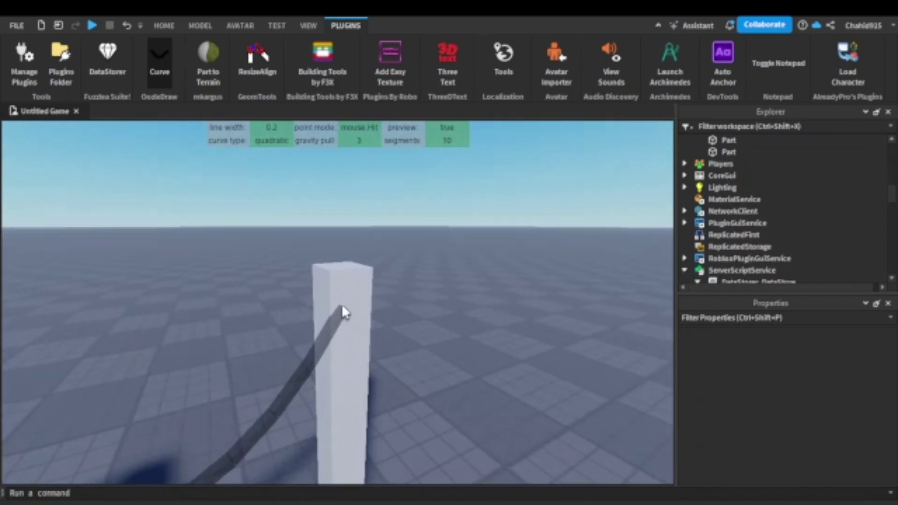
pyautogui.click(330, 274)
# Attach another curved rope at the top edge of the end post to continue the line between the posts
pyautogui.press('s')
pyautogui.moveTo(246, 296); pyautogui.dragTo(262, 239, button='right')
pyautogui.press('w')
pyautogui.press('a')
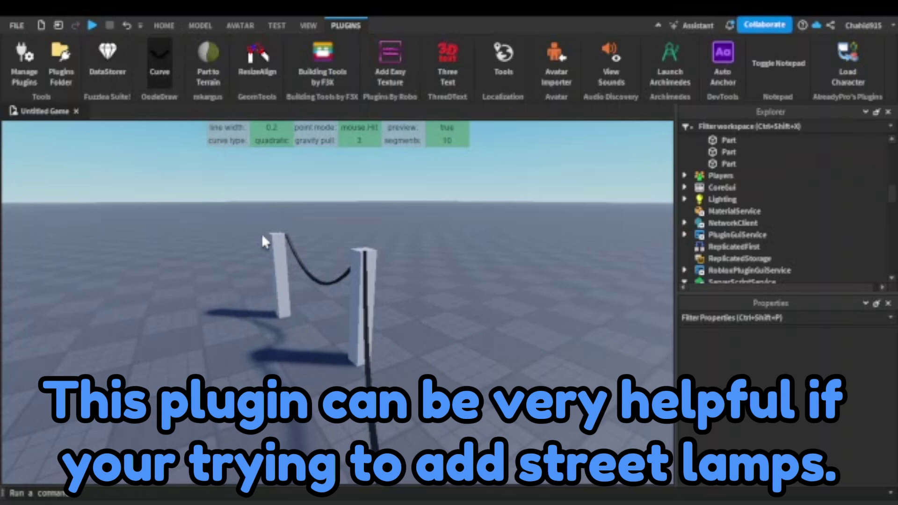
pyautogui.press('s')
pyautogui.press('a')
pyautogui.press('w')
pyautogui.moveTo(356, 262); pyautogui.dragTo(355, 260, button='right')
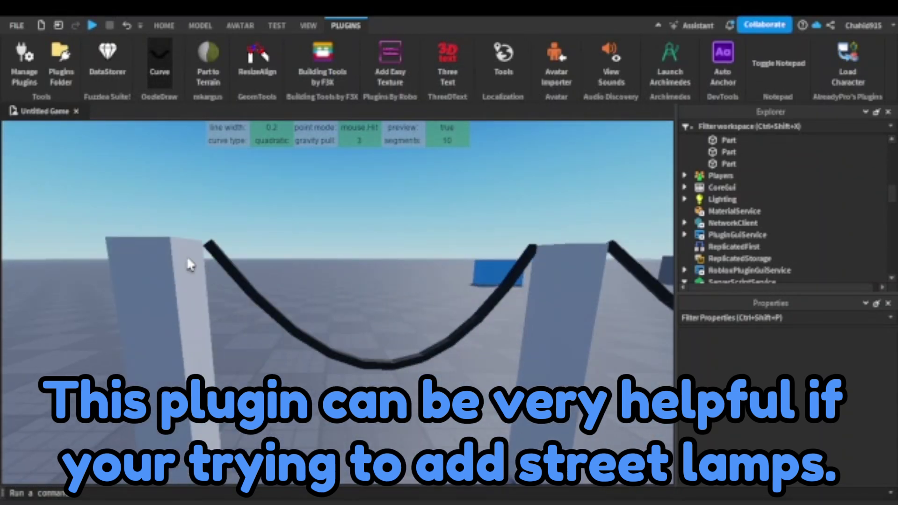
pyautogui.click(170, 237)
pyautogui.press('s')
pyautogui.moveTo(181, 282); pyautogui.dragTo(182, 282, button='right')
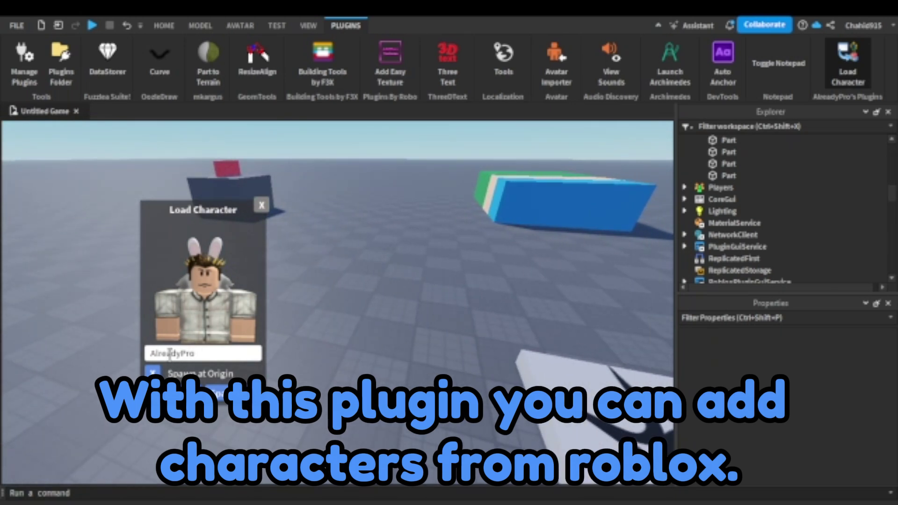
# Load the account's own avatar by its username in Load Character and spawn it at the origin as an R15 character
pyautogui.write('hahid915')
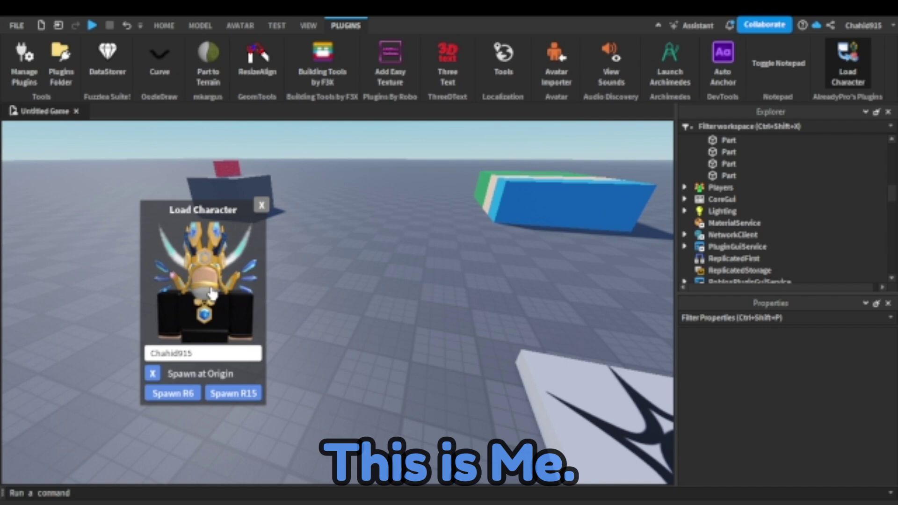
pyautogui.click(244, 393)
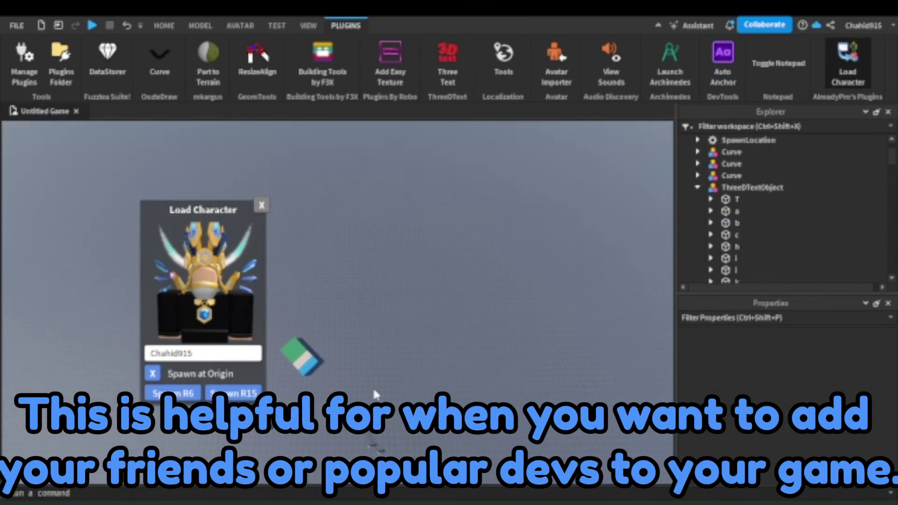
pyautogui.moveTo(374, 394); pyautogui.dragTo(312, 375, button='right')
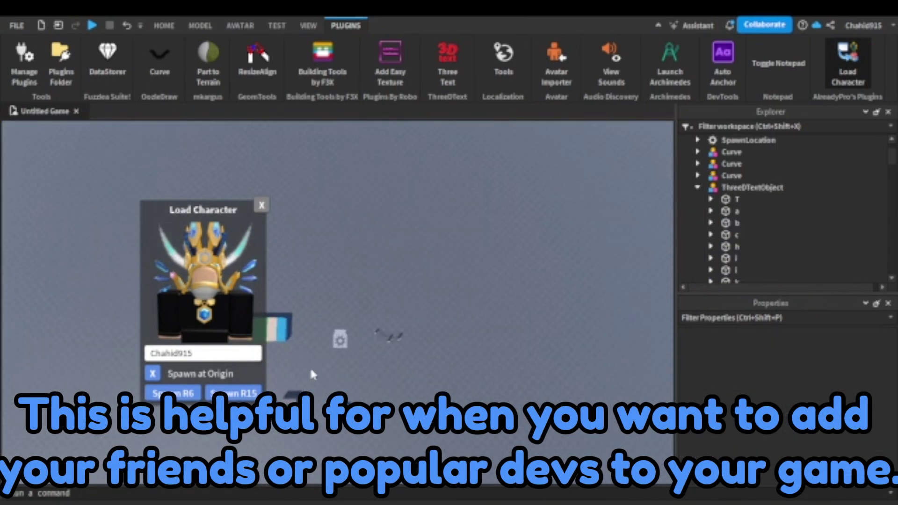
pyautogui.click(167, 25)
pyautogui.click(128, 58)
pyautogui.scroll(5, 318, 338)
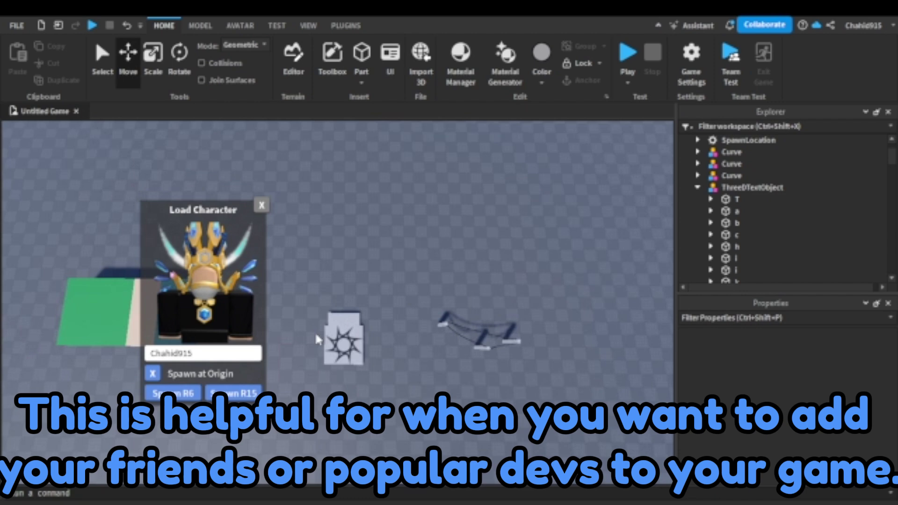
pyautogui.click(359, 330)
pyautogui.moveTo(359, 330); pyautogui.dragTo(290, 292, button='right')
pyautogui.click(468, 148)
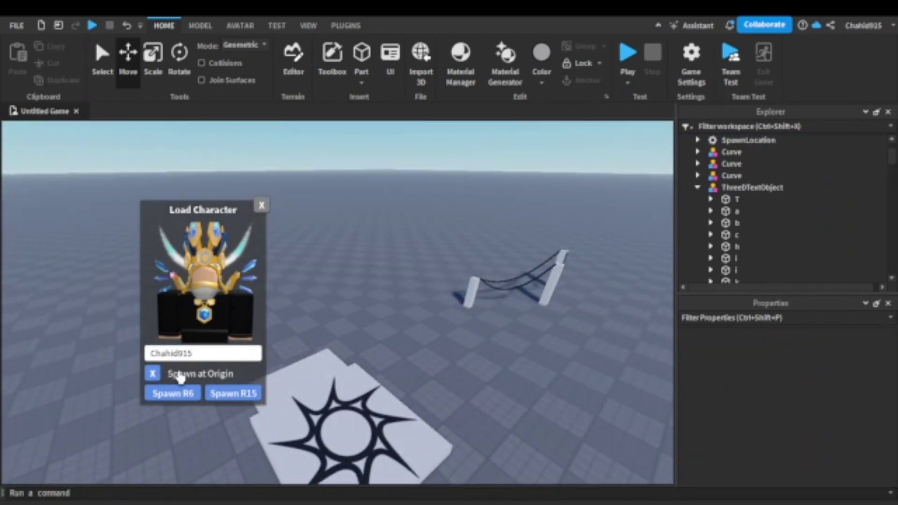
# Enter a different Roblox username in Load Character to preview that player's avatar
pyautogui.click(171, 353)
pyautogui.write('OOFbaby')
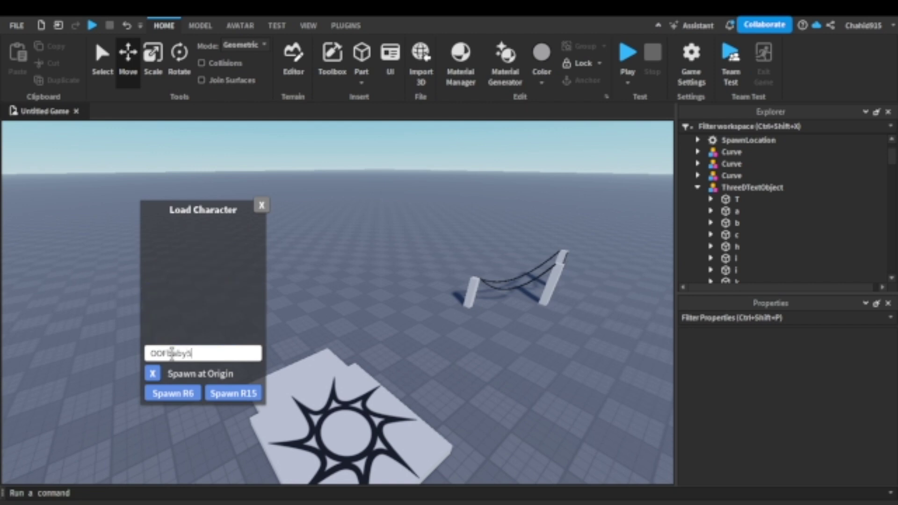
pyautogui.write('50000')
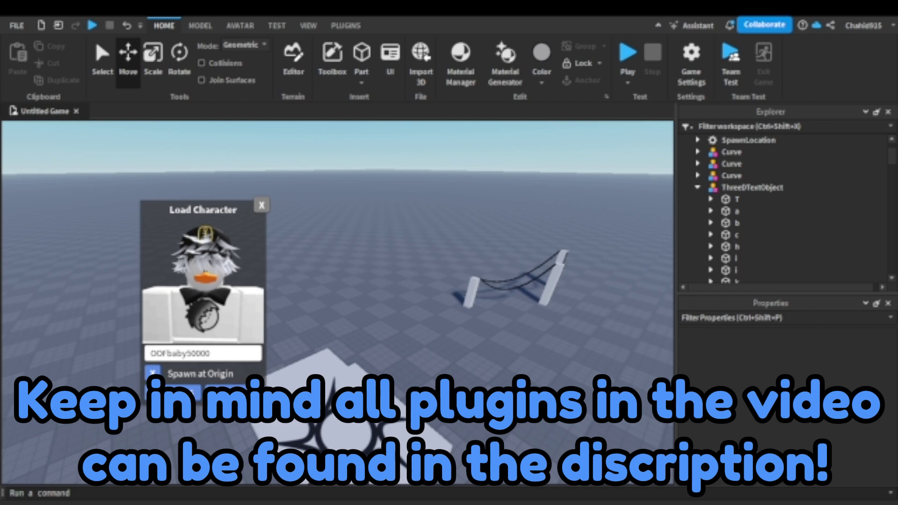
pyautogui.write('f')
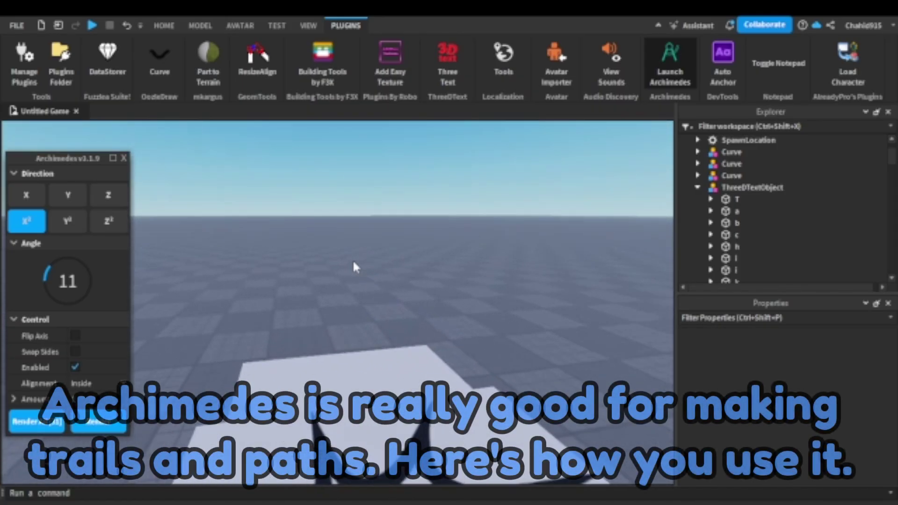
# Set the BrickColor of the plain part adjoining the spawn location to Light orange
pyautogui.scroll(3, 352, 267)
pyautogui.moveTo(353, 262); pyautogui.dragTo(354, 263, button='right')
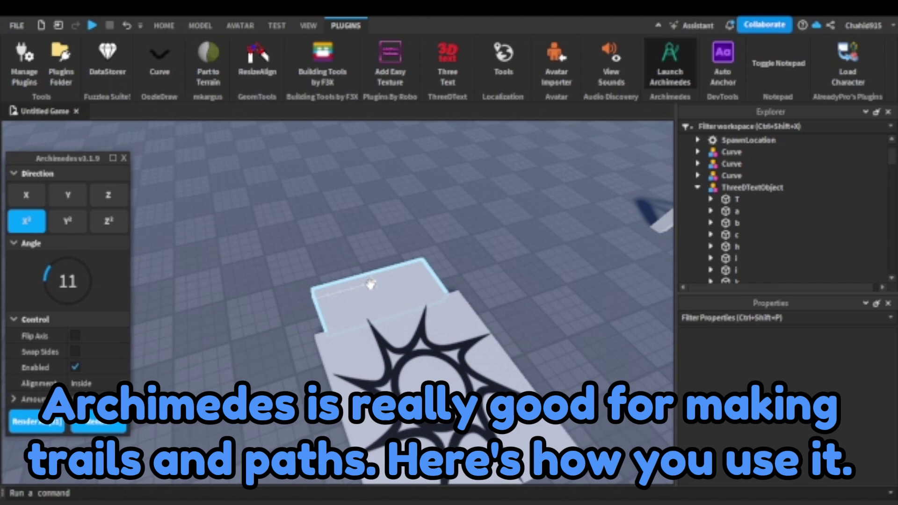
pyautogui.click(367, 279)
pyautogui.moveTo(353, 225); pyautogui.dragTo(345, 211, button='right')
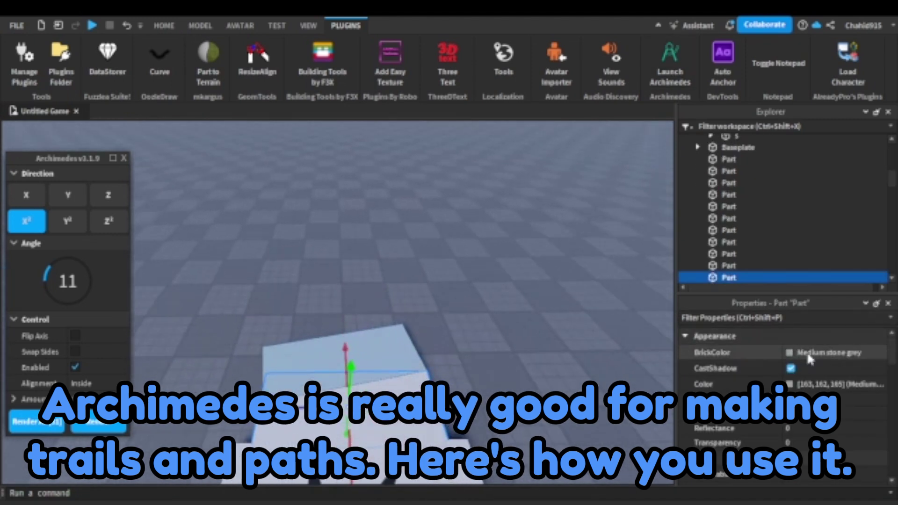
pyautogui.click(798, 355)
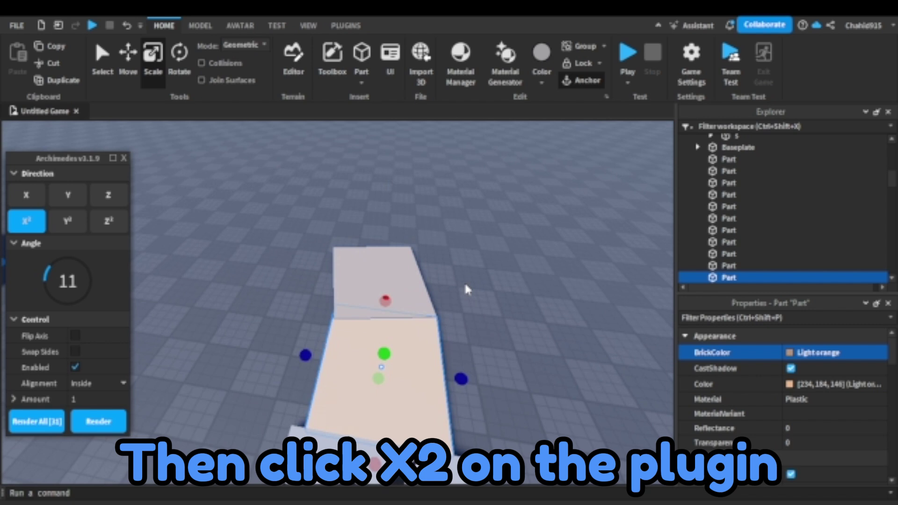
# Render path segments from the light orange part with Archimedes along X² at 11 degrees, continuing the curve with Flip Axis enabled
pyautogui.moveTo(399, 304); pyautogui.dragTo(129, 423, button='right')
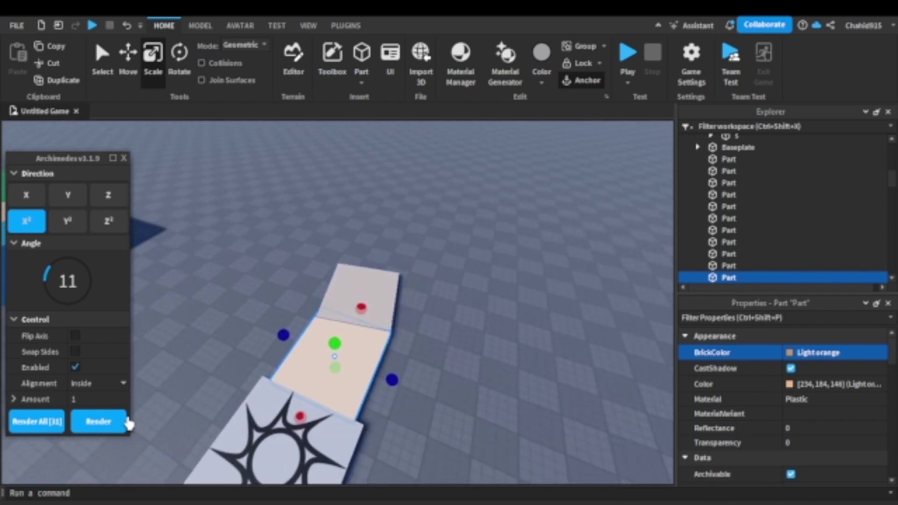
pyautogui.click(98, 421)
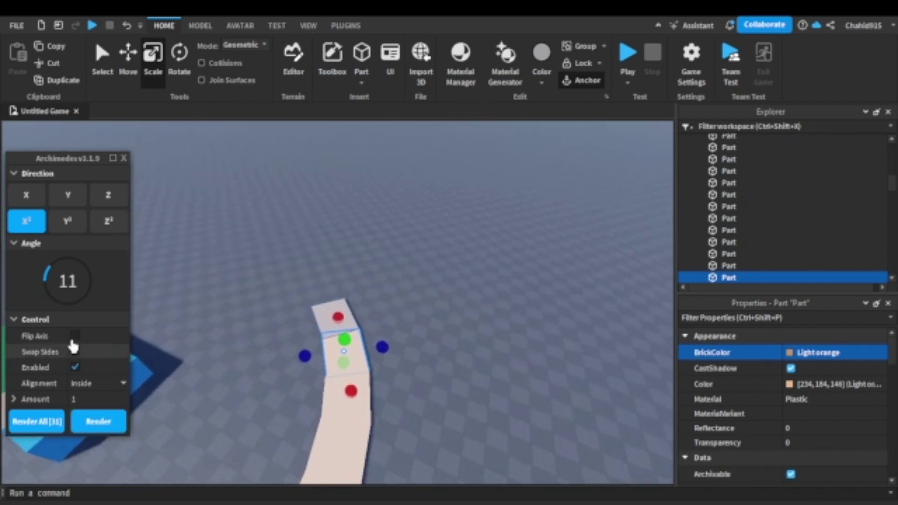
pyautogui.press('w')
pyautogui.click(75, 337)
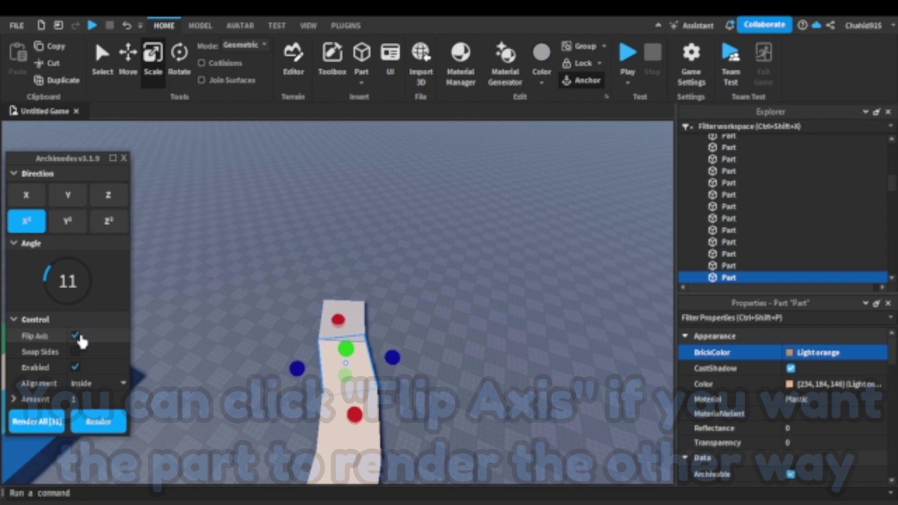
pyautogui.click(98, 422)
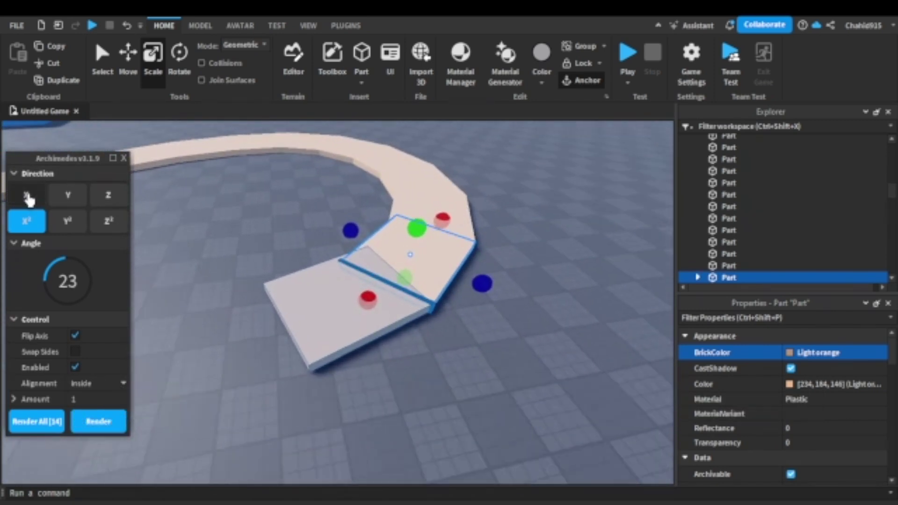
# Switch the Archimedes direction to X, turn off Flip Axis, and render an upward-sloping segment at the path's end with an 18-degree angle
pyautogui.click(26, 195)
pyautogui.moveTo(382, 342); pyautogui.dragTo(110, 293, button='right')
pyautogui.scroll(-3, 382, 343)
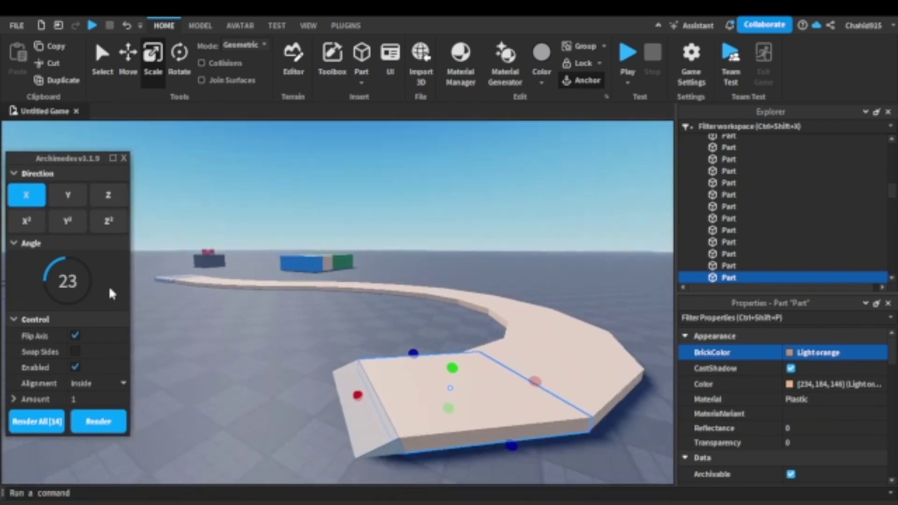
pyautogui.click(76, 336)
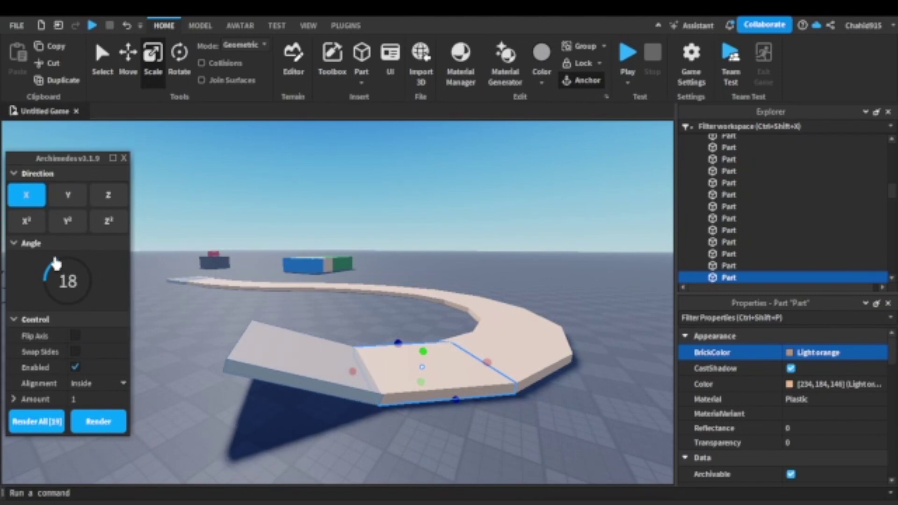
pyautogui.click(82, 421)
pyautogui.moveTo(58, 273); pyautogui.dragTo(61, 270)
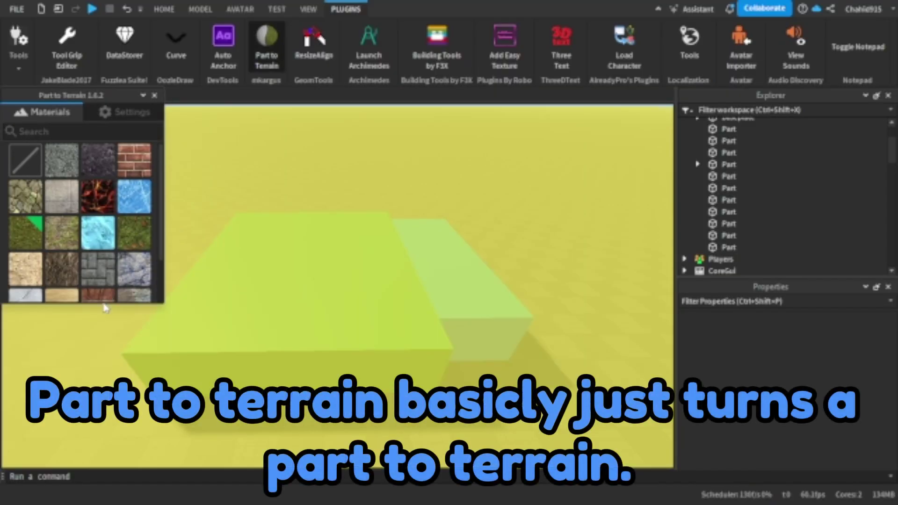
# Enlarge the Part to Terrain material list and convert the green part into Grass terrain
pyautogui.moveTo(92, 304); pyautogui.dragTo(92, 432)
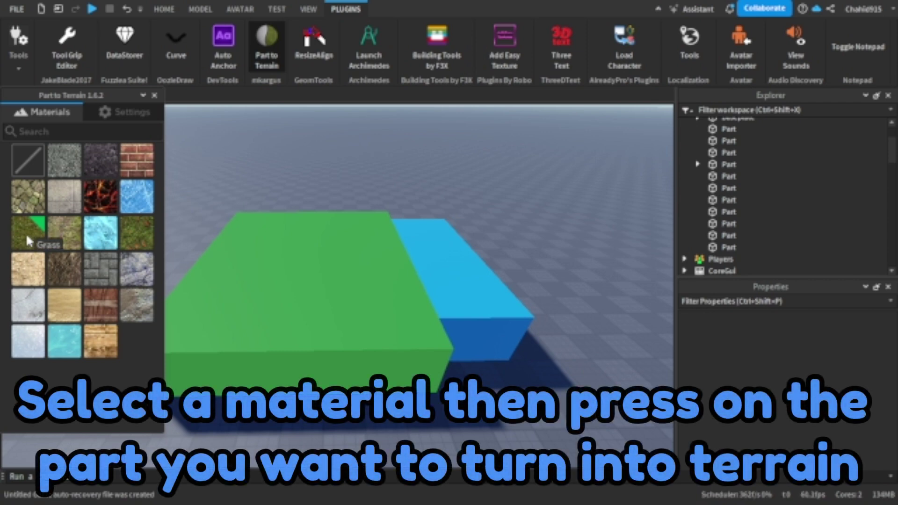
pyautogui.click(307, 276)
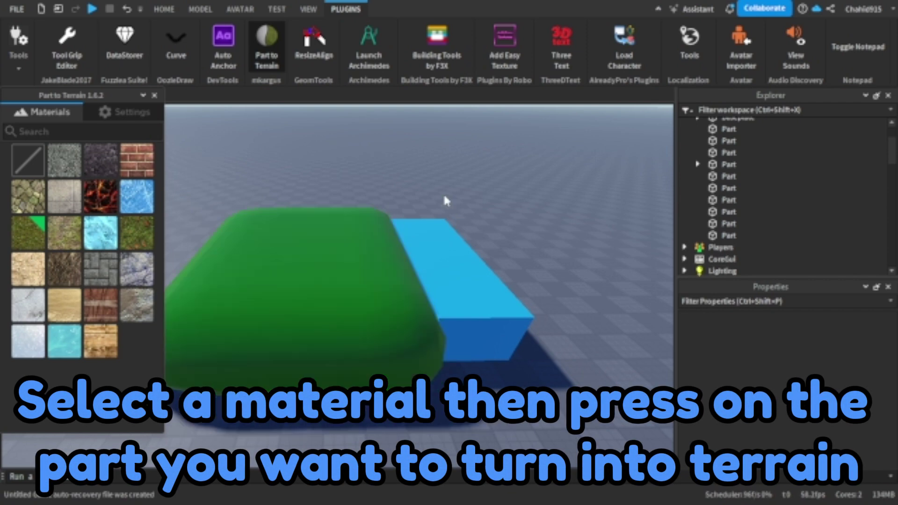
pyautogui.press('d')
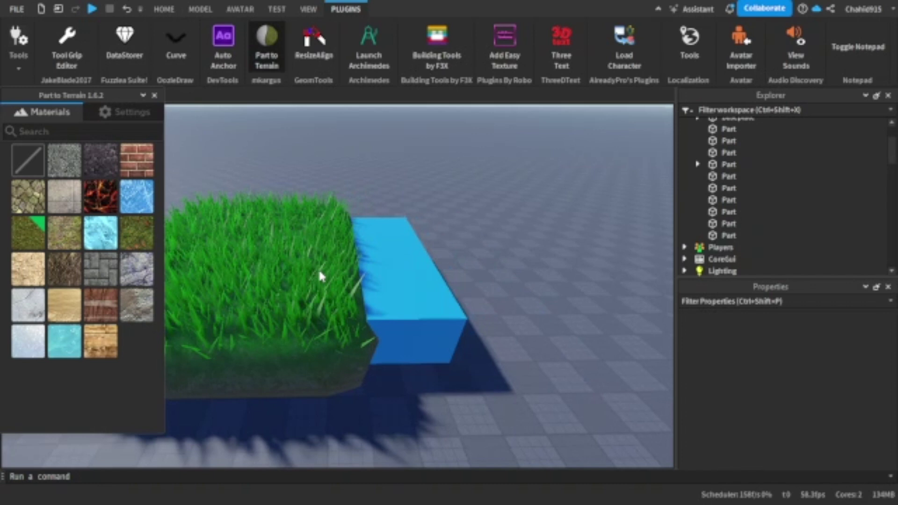
pyautogui.press('a')
# Convert the light blue part beside the grass block into Water terrain
pyautogui.moveTo(314, 272); pyautogui.dragTo(279, 273, button='right')
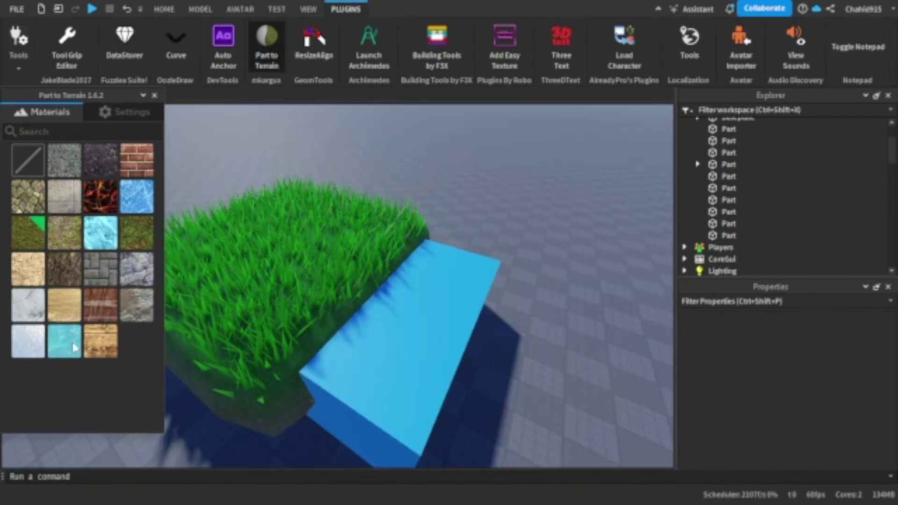
pyautogui.click(370, 349)
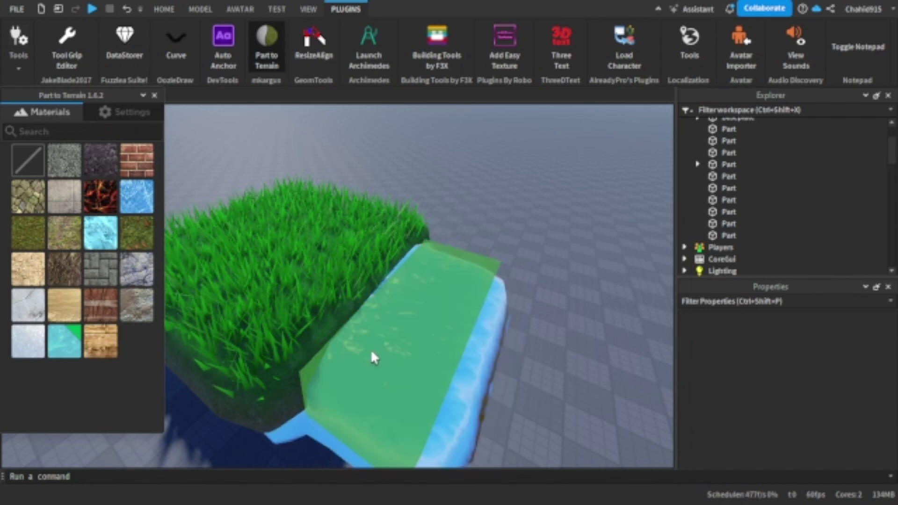
pyautogui.scroll(-5, 370, 348)
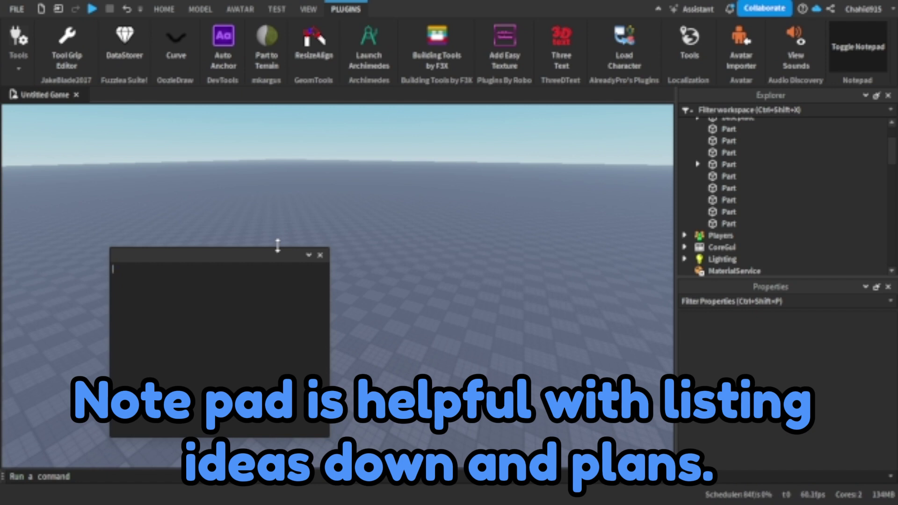
# Write "Subscribe To OxFord!" in the notepad, and close and reopen it to check that the note is kept
pyautogui.write('cribe To OxFord!')
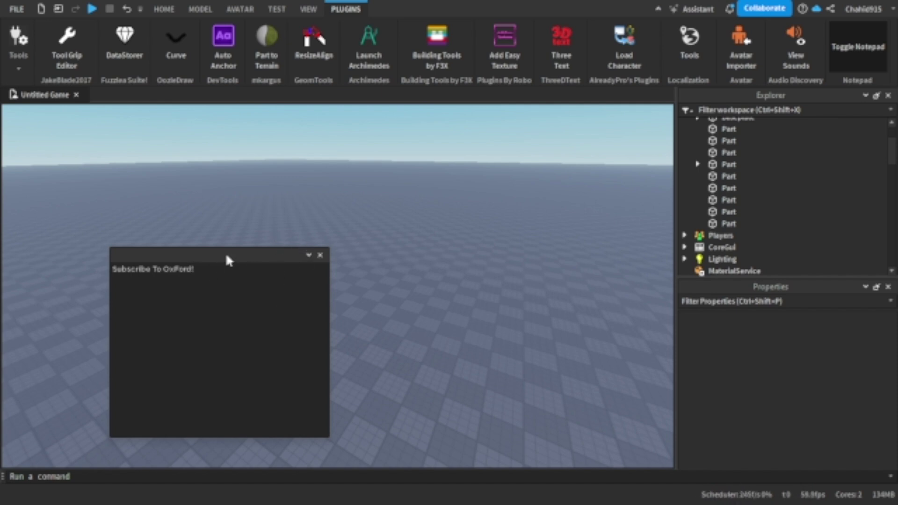
pyautogui.moveTo(227, 258); pyautogui.dragTo(356, 221)
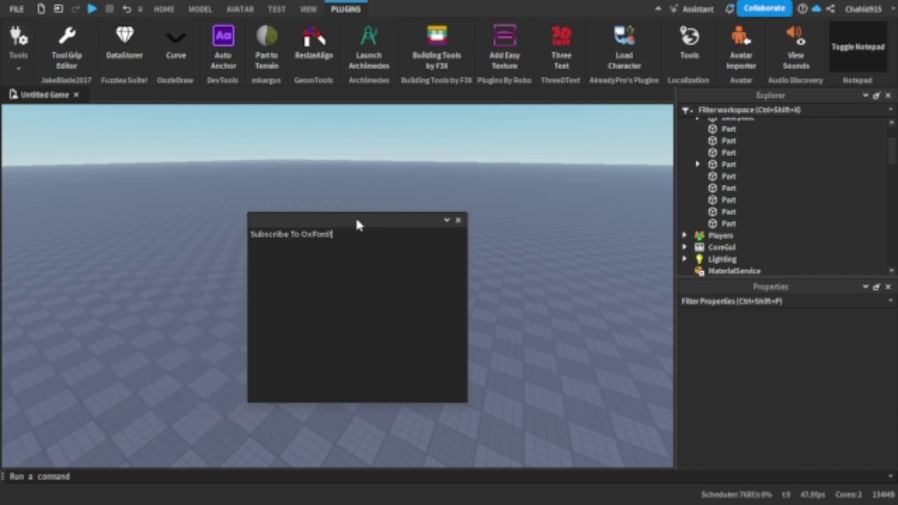
pyautogui.click(458, 221)
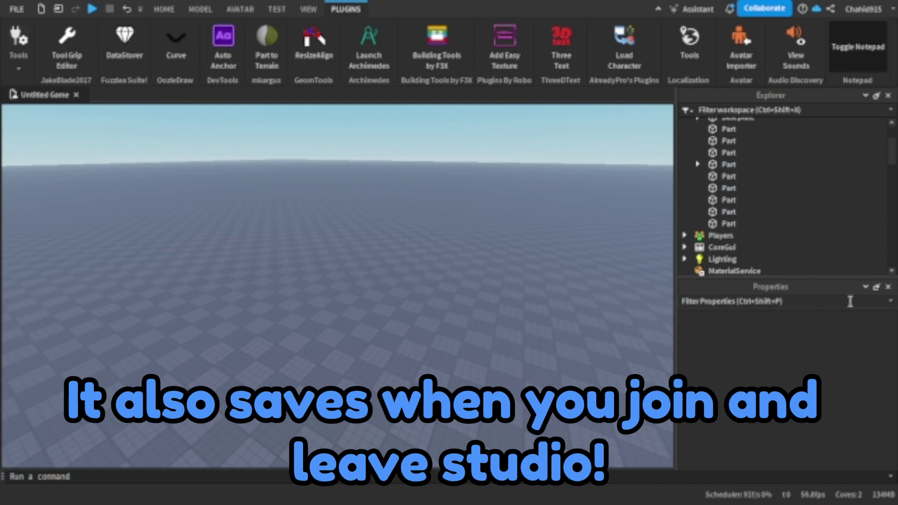
pyautogui.click(853, 68)
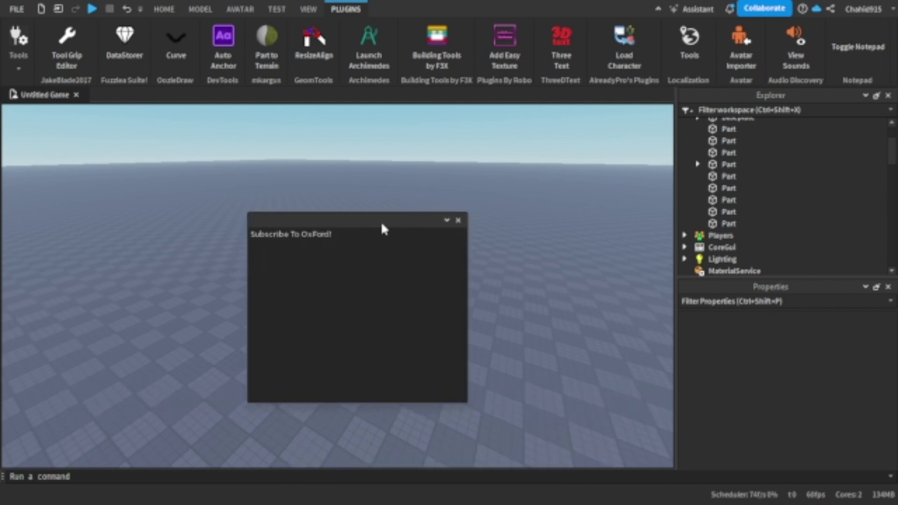